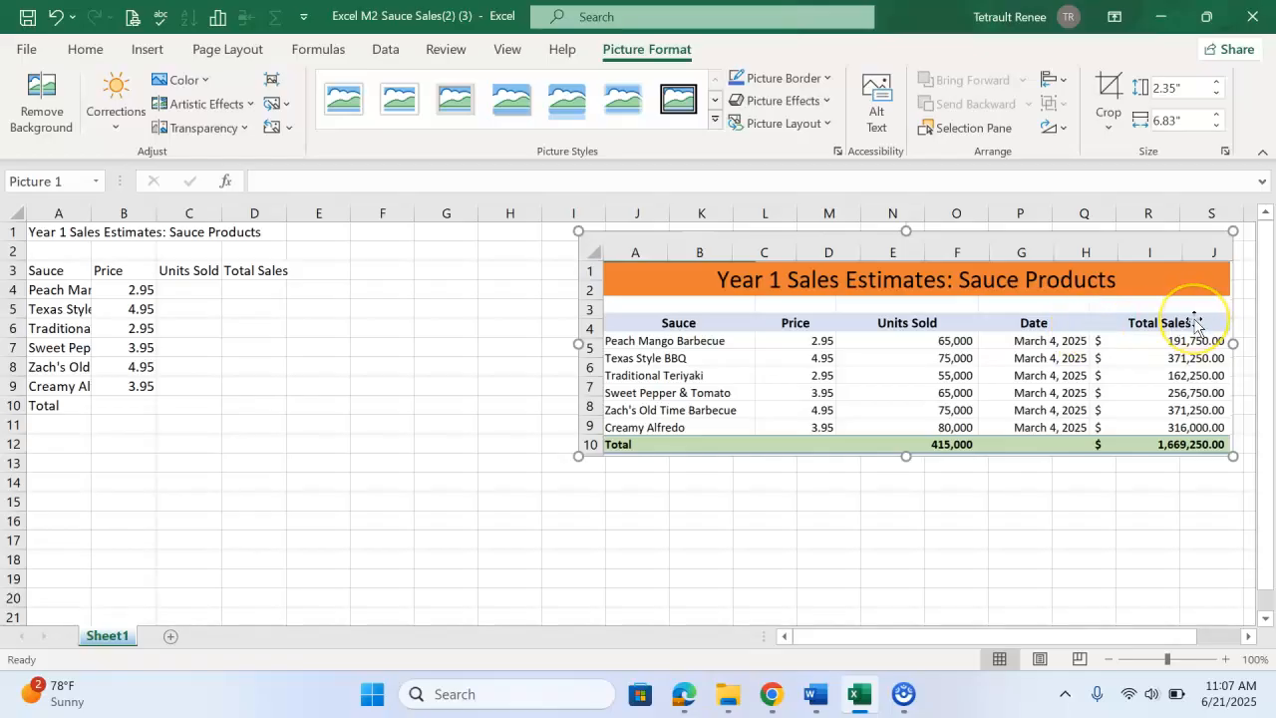
Autofit column A to the sauce names and narrow column B to fit the prices
left_click(75, 289)
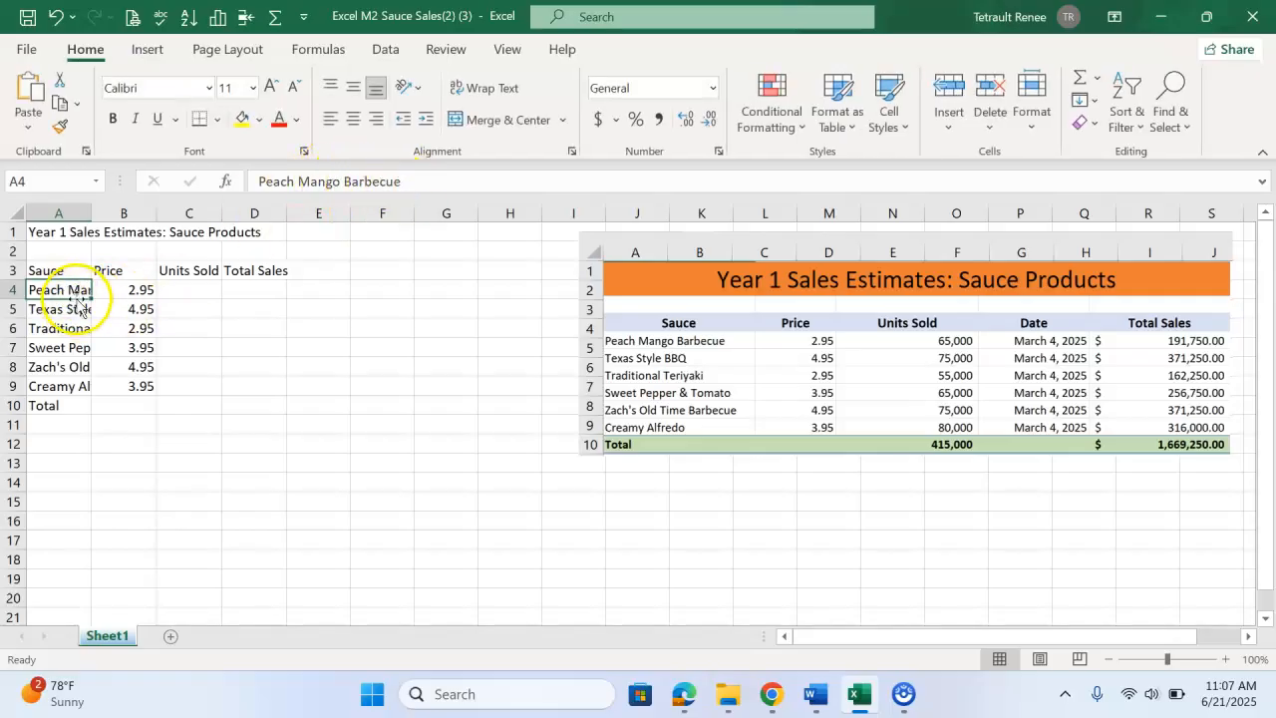
double_click(91, 213)
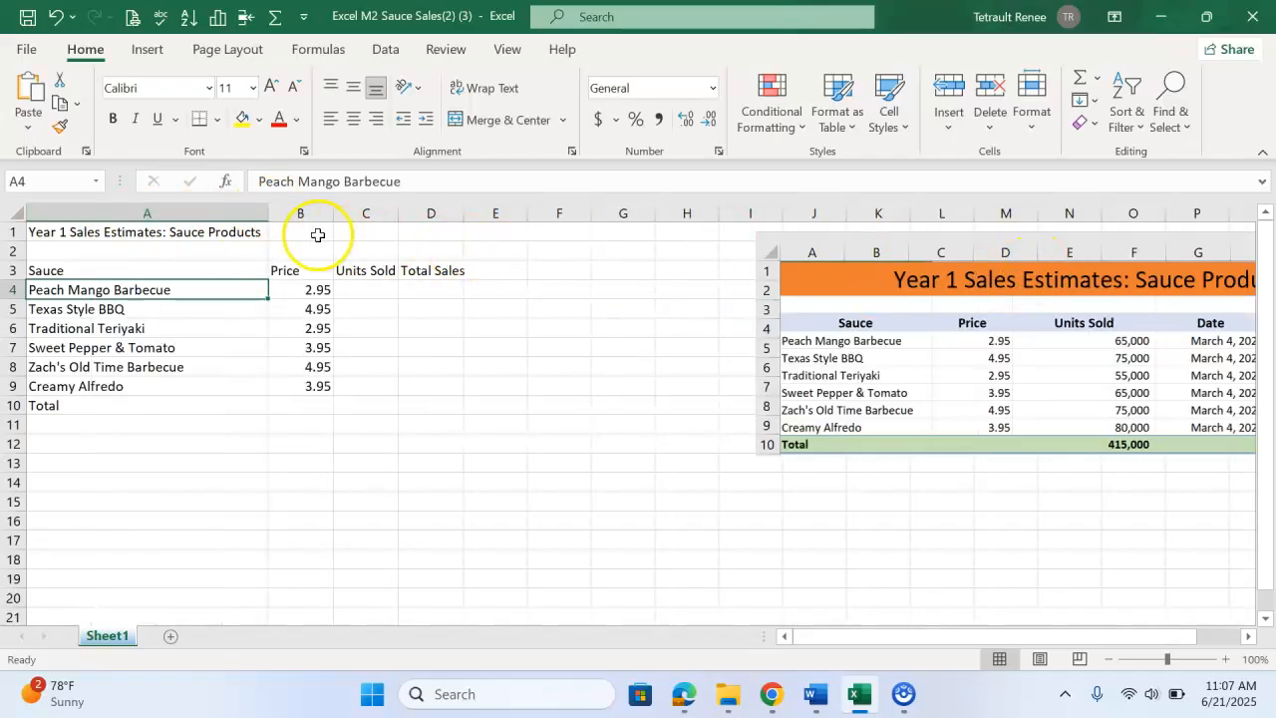
left_click_drag(268, 213, 190, 220)
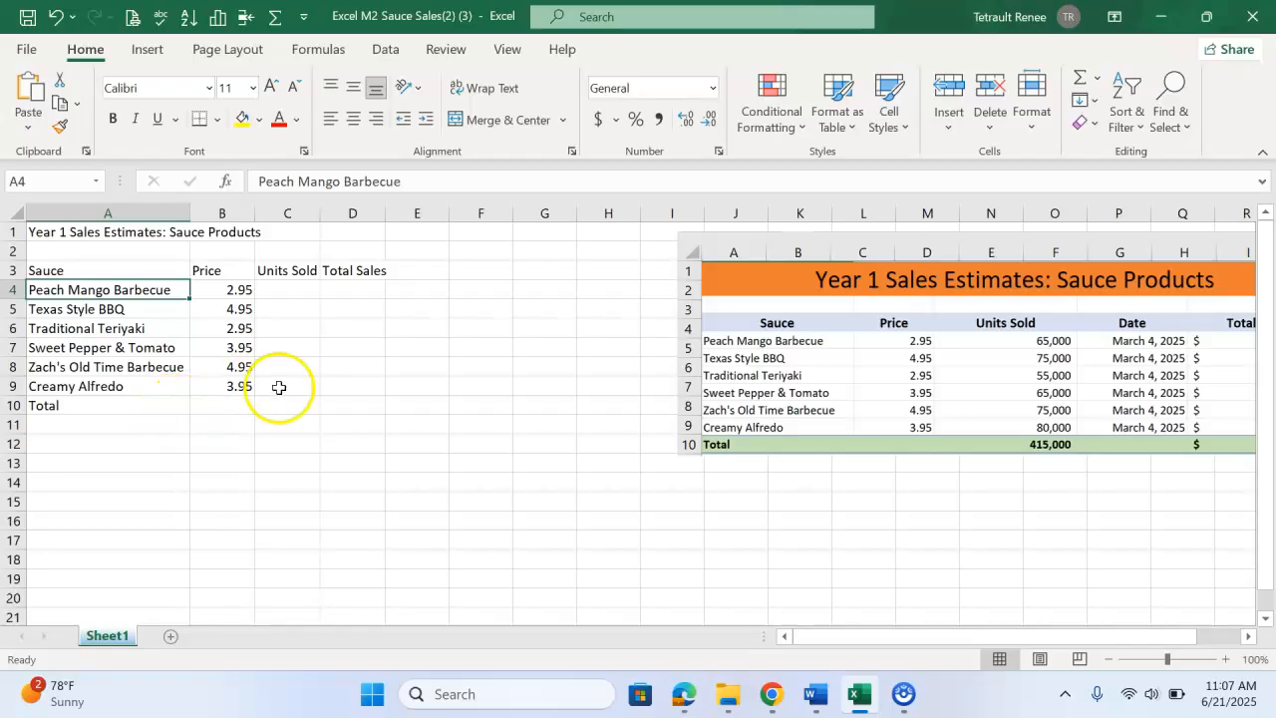
left_click(360, 371)
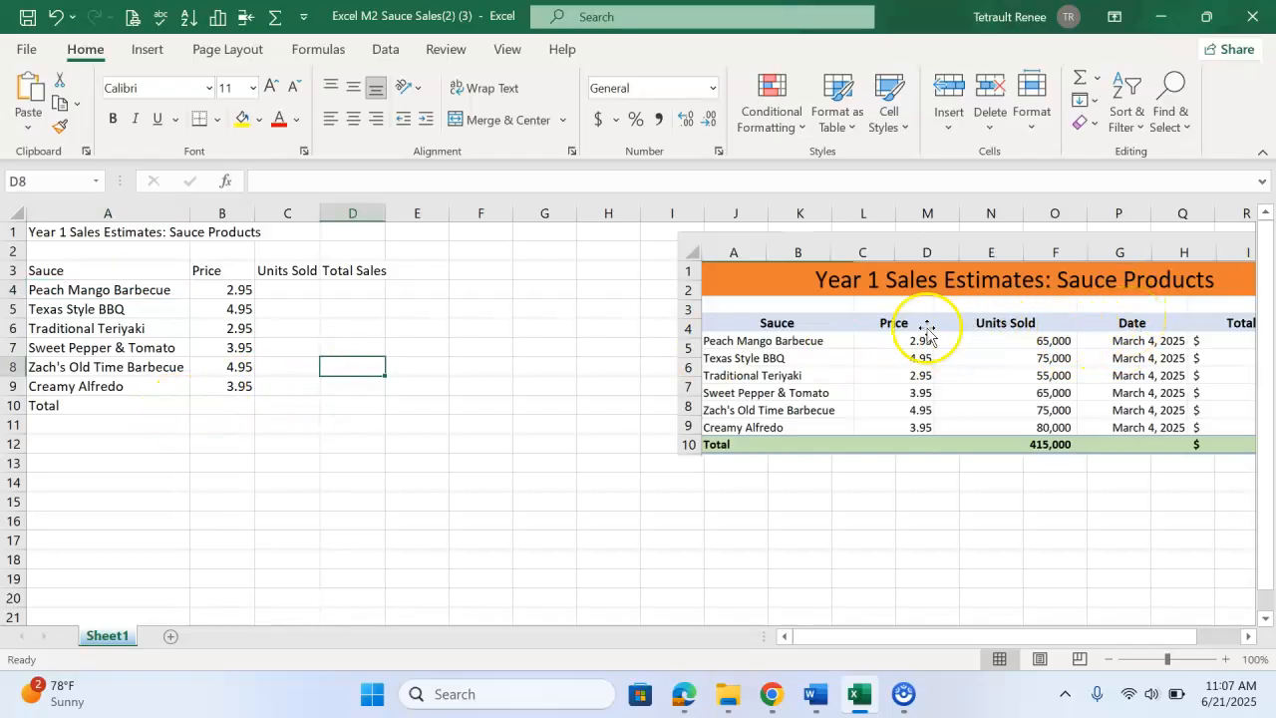
Insert a new column D before Total Sales and enter the header Date in D3
left_click(369, 212)
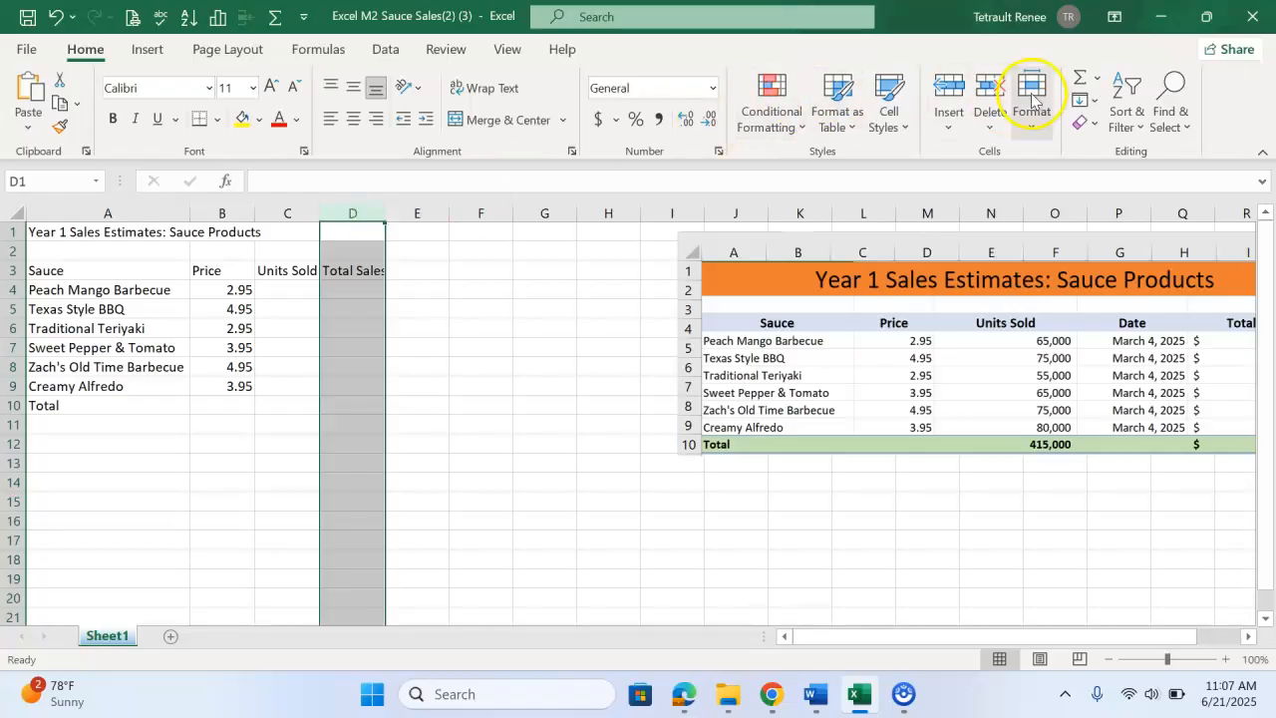
left_click(947, 85)
left_click(335, 270)
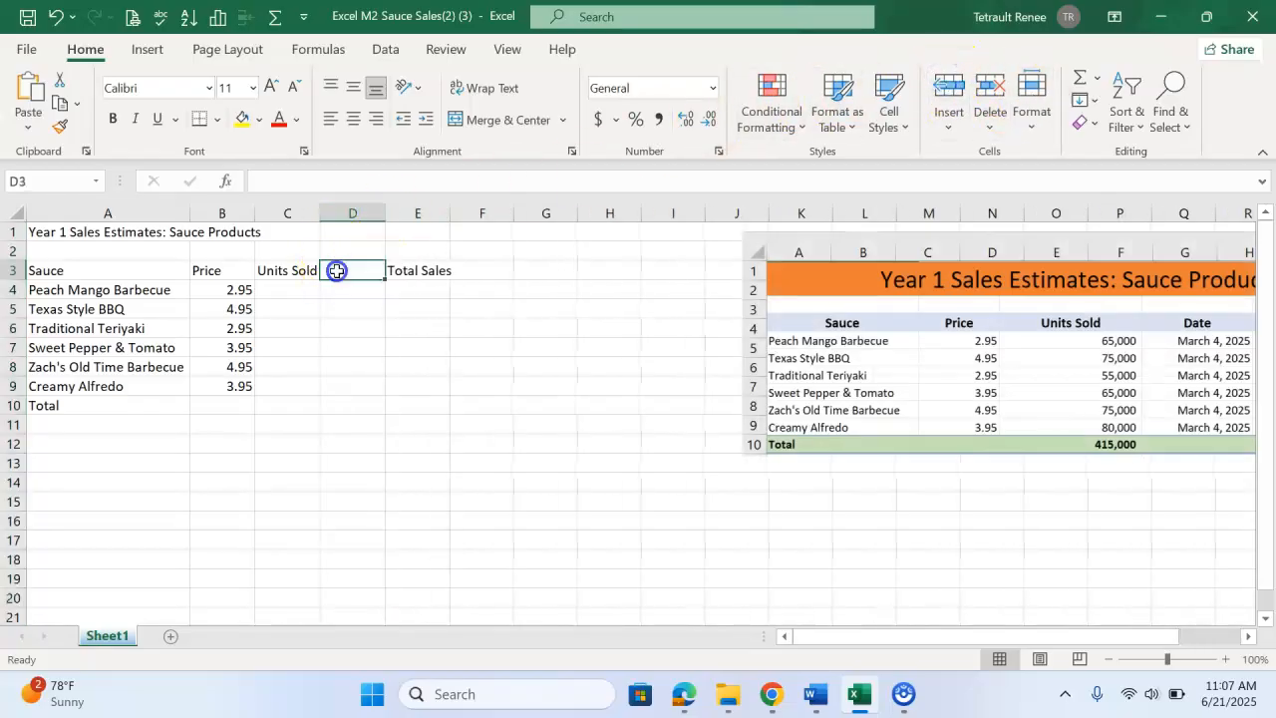
type("D")
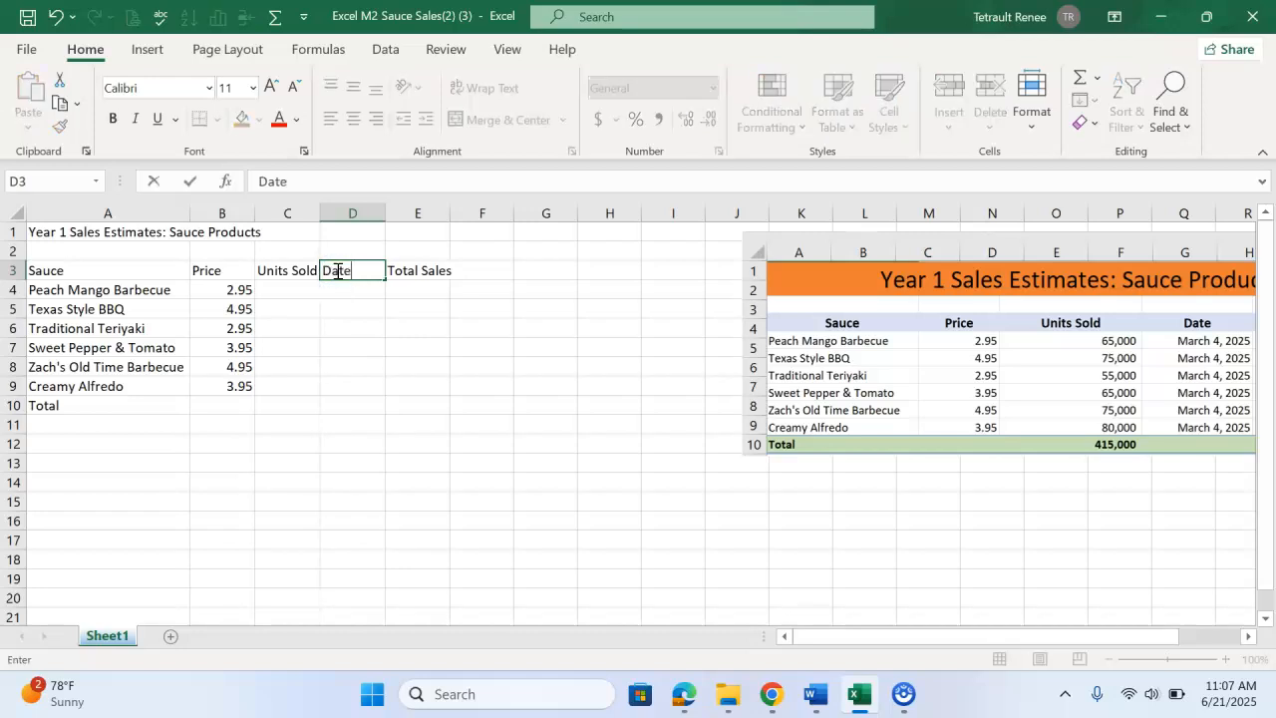
type("ate")
key("Return")
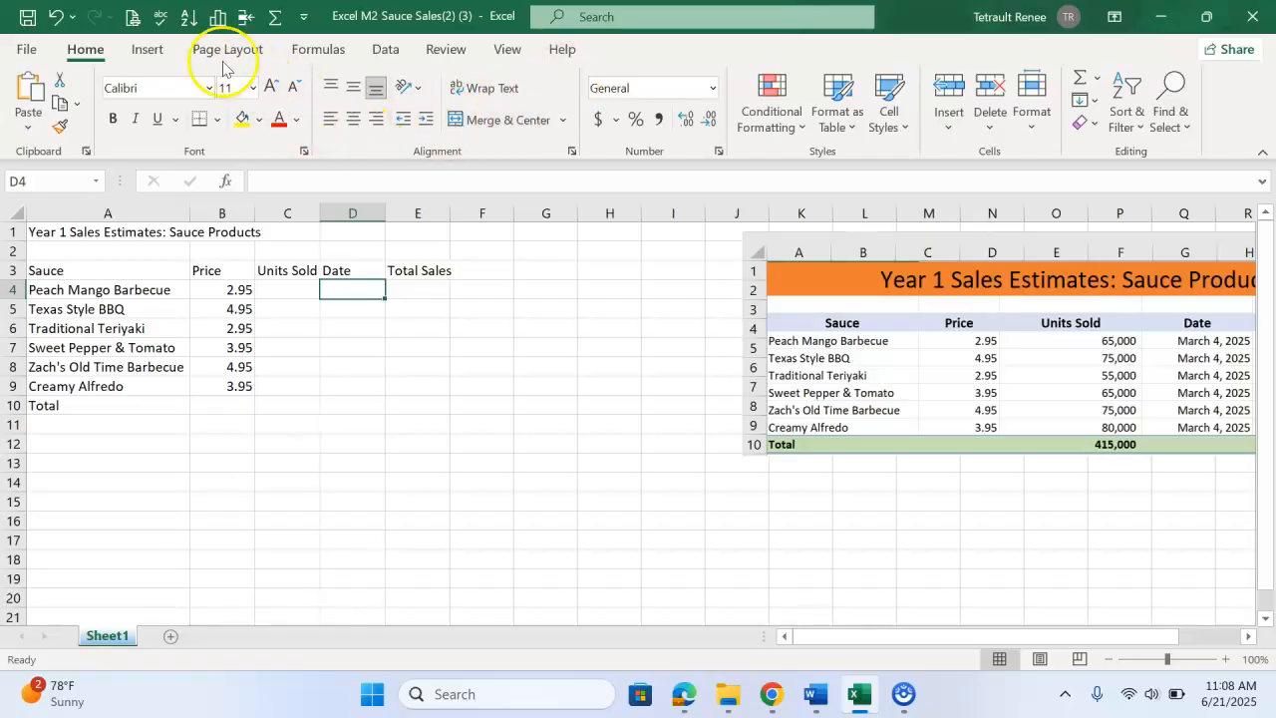
Insert the TODAY function into D4 and autofit column D to show the date
left_click(320, 52)
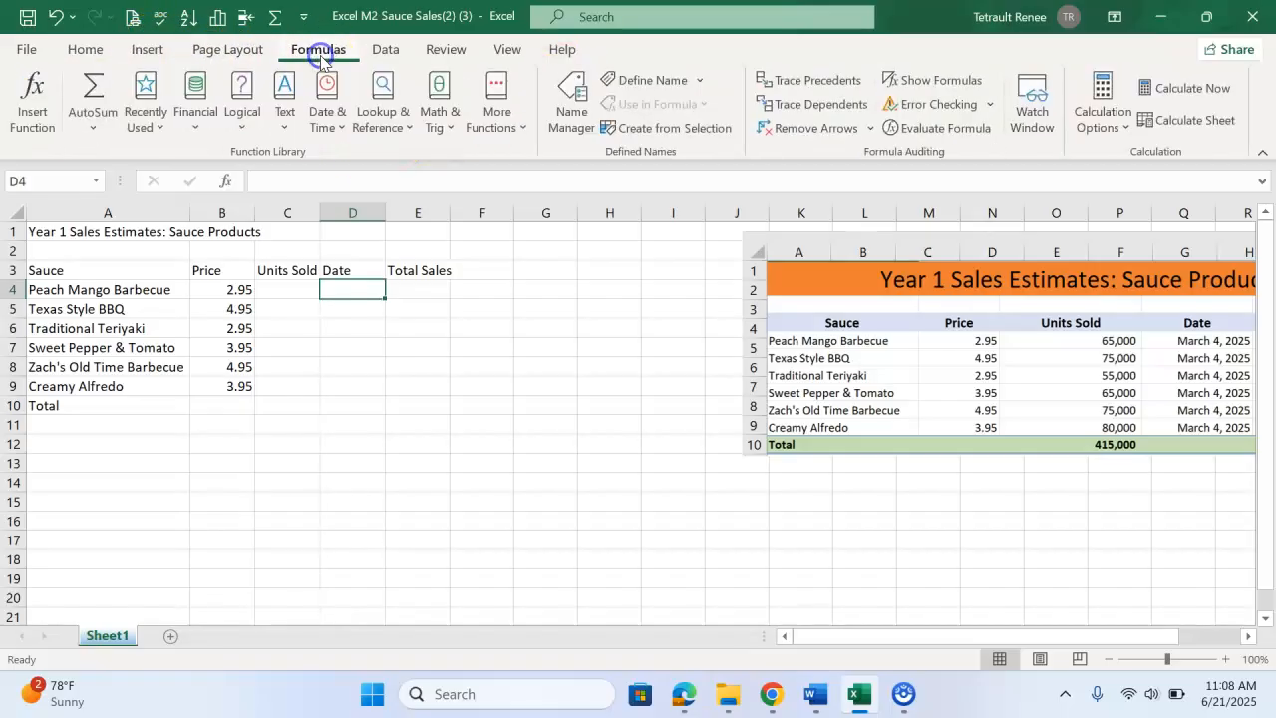
left_click(324, 105)
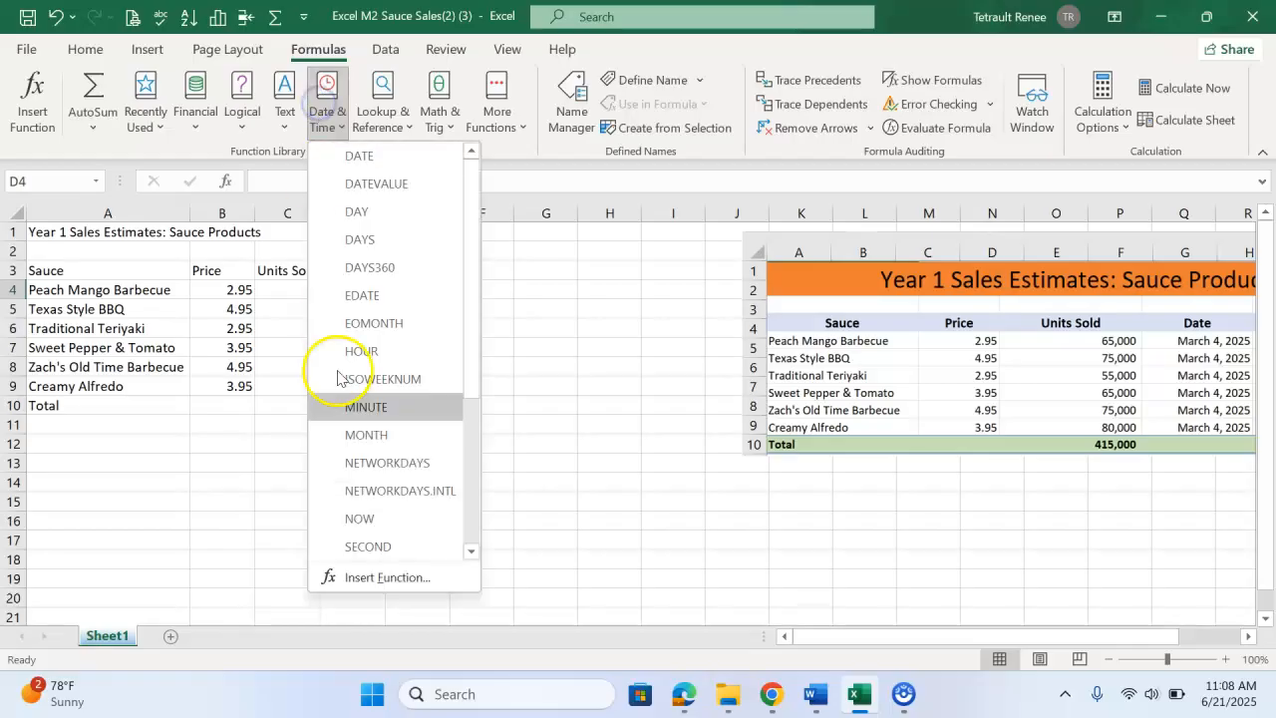
scroll(389, 469, "down", 2)
left_click(382, 465)
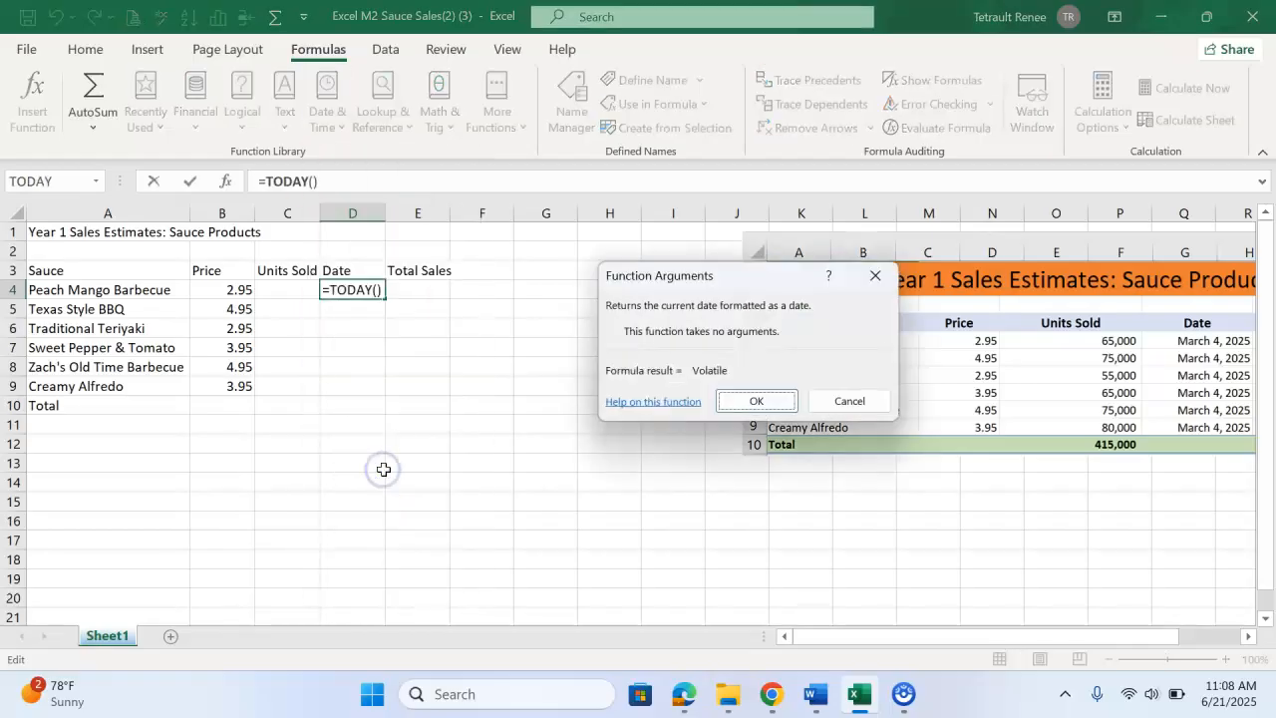
left_click(757, 401)
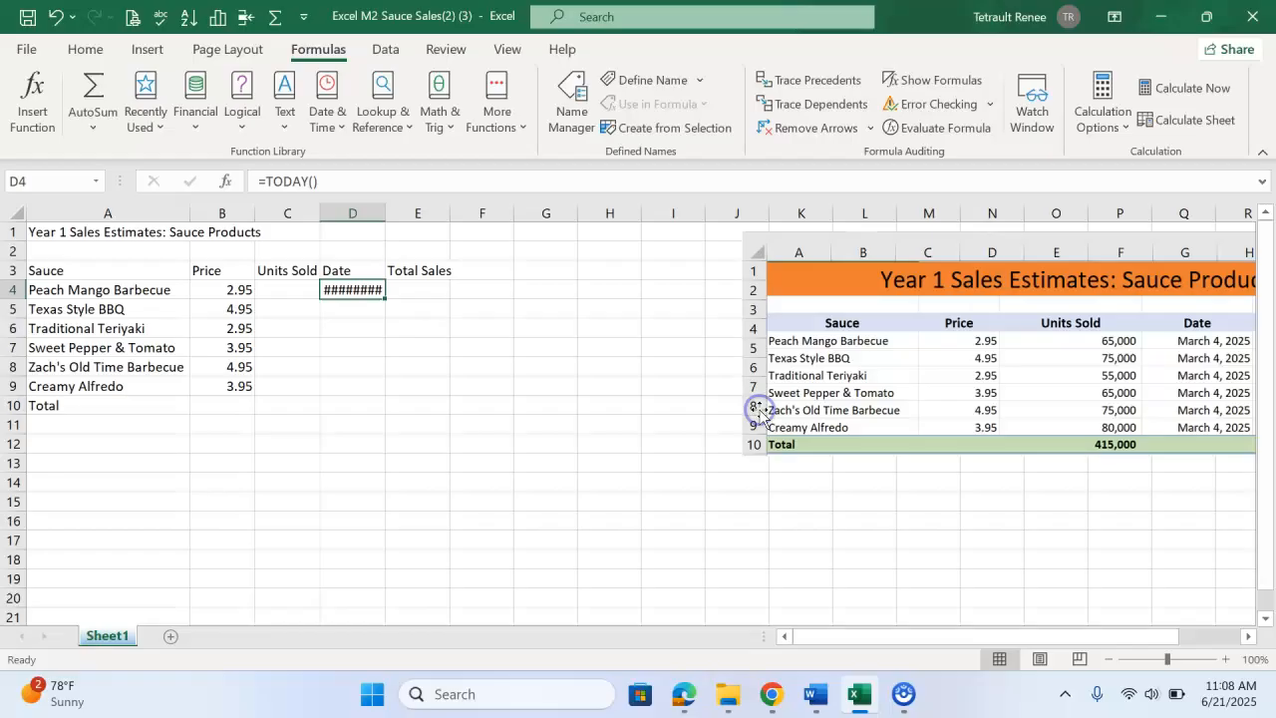
double_click(387, 214)
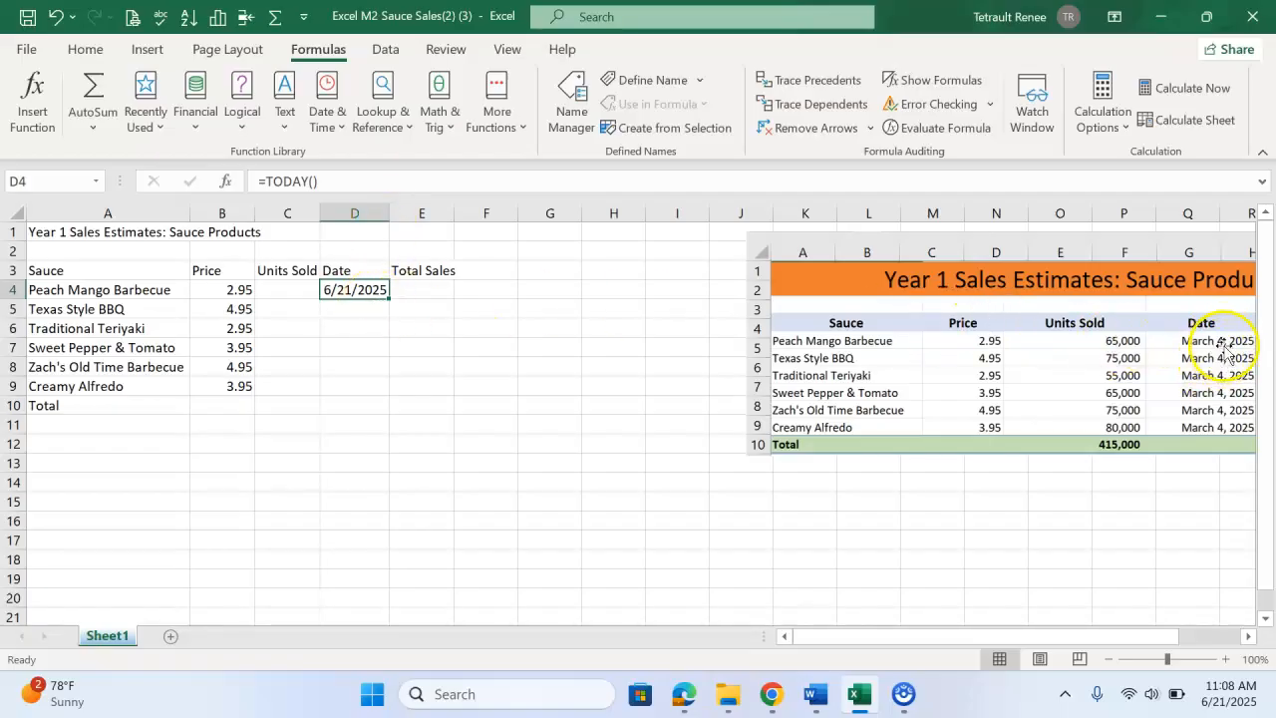
Format D4 with the 'March 14, 2012' date style and fill it down to D9
left_click(92, 49)
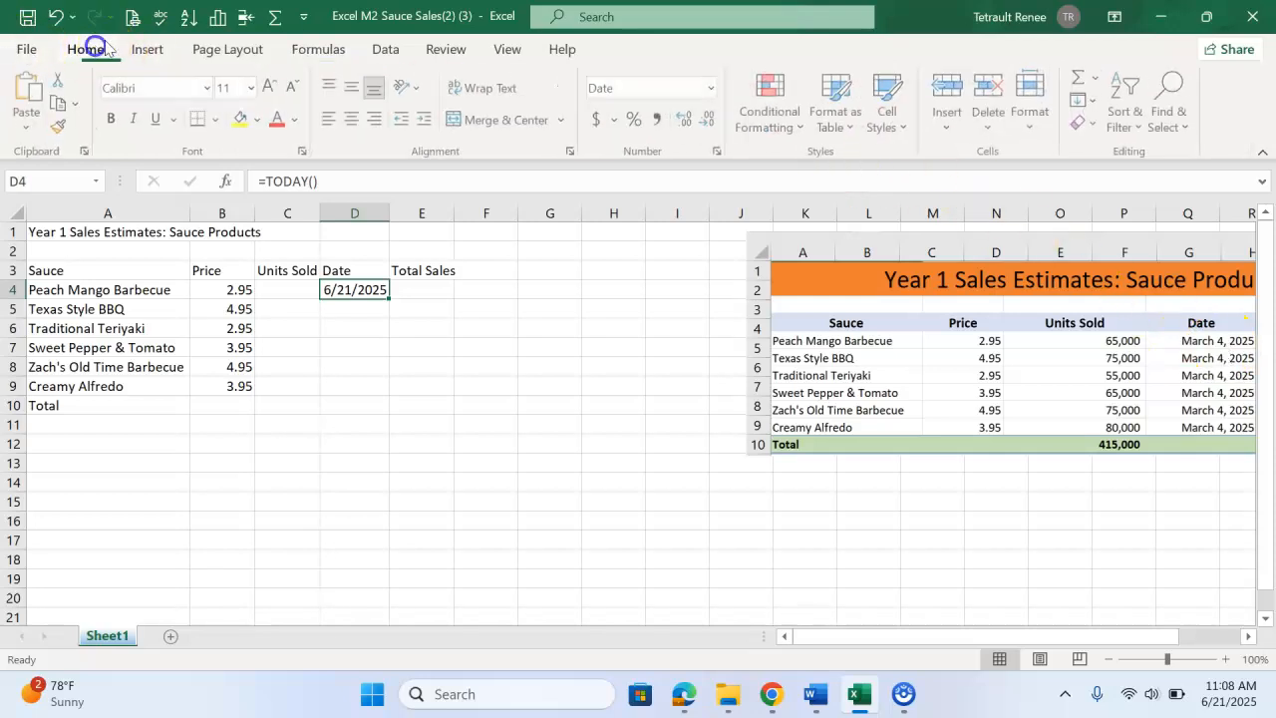
left_click(712, 92)
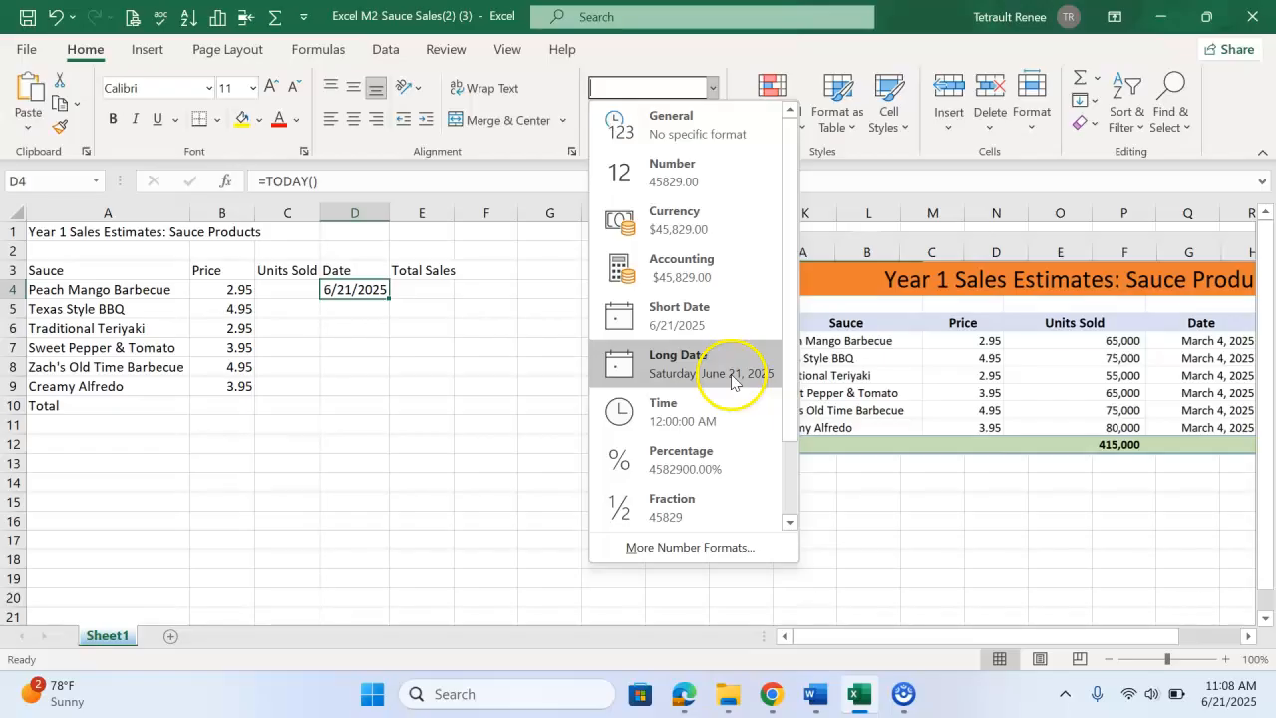
left_click(686, 549)
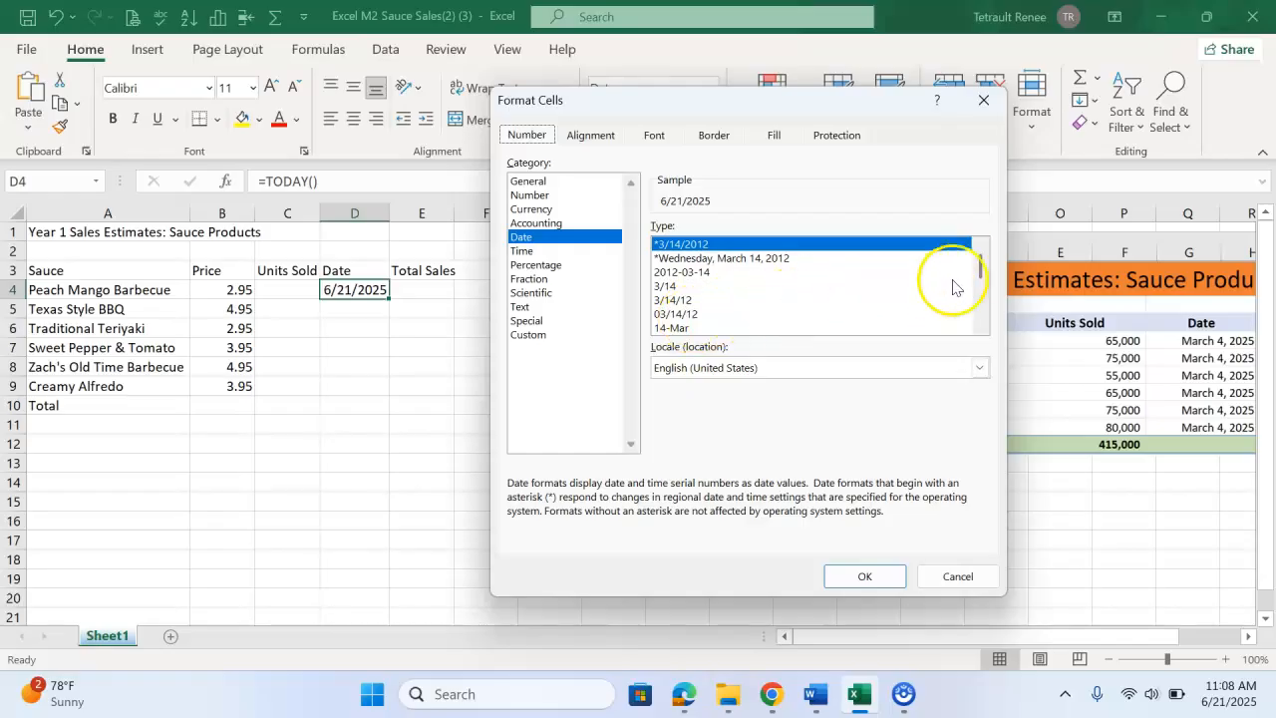
left_click_drag(982, 277, 982, 286)
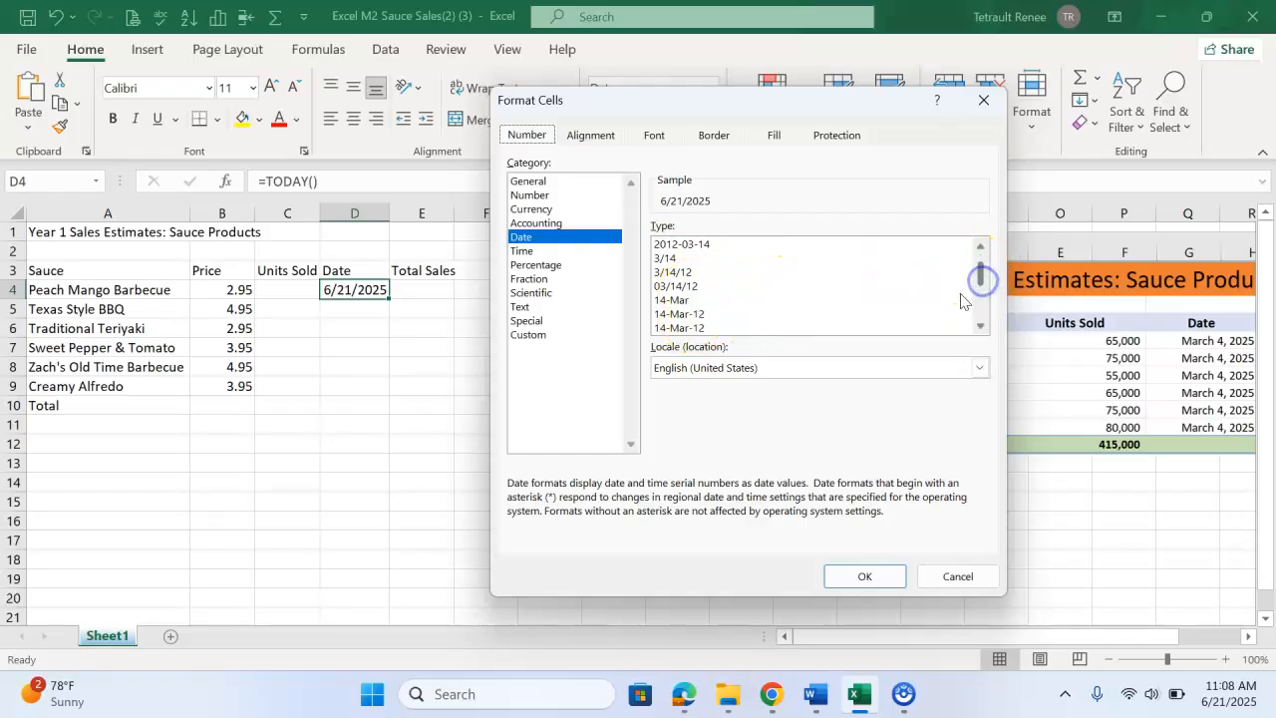
scroll(982, 289, "down", 2)
left_click(688, 300)
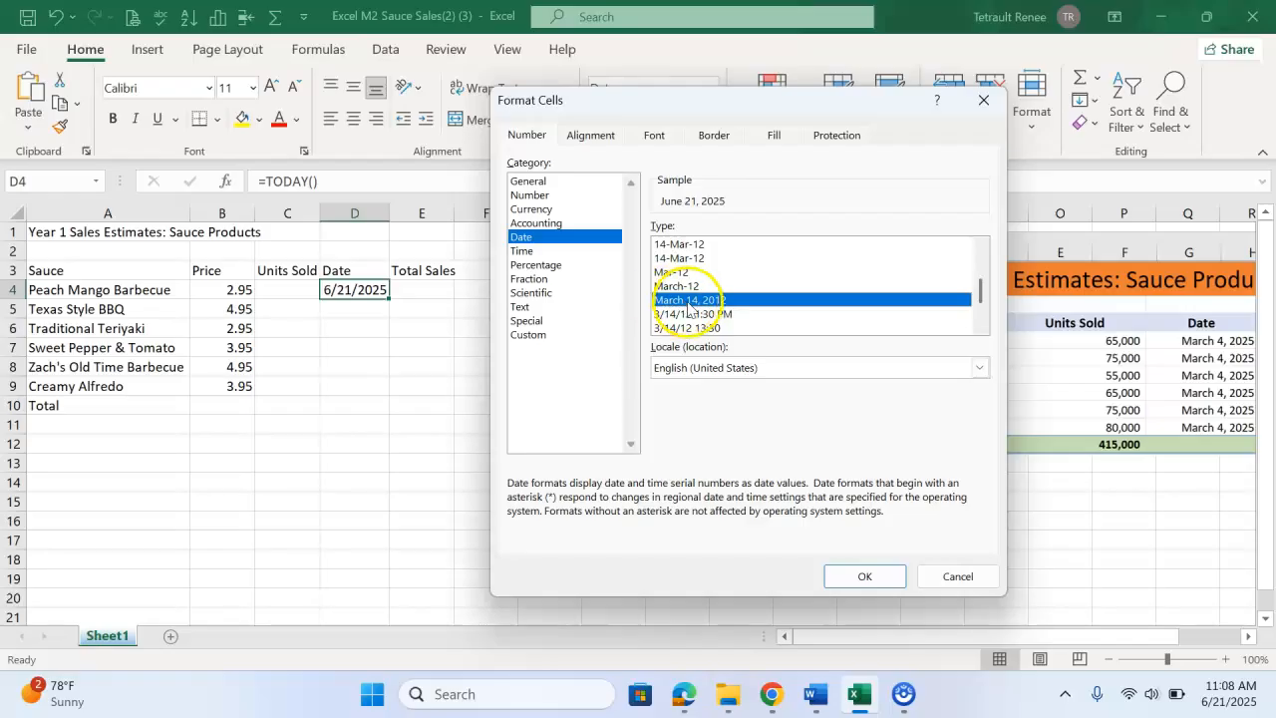
left_click(864, 576)
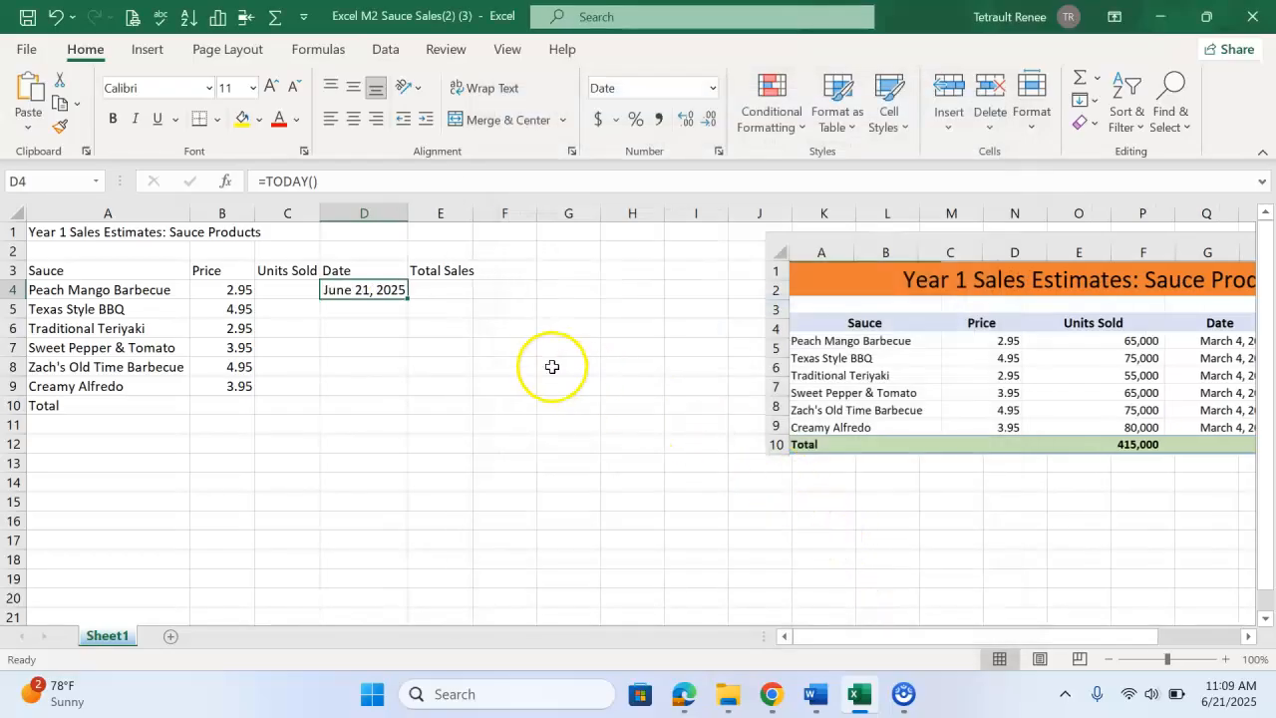
left_click_drag(408, 298, 406, 327)
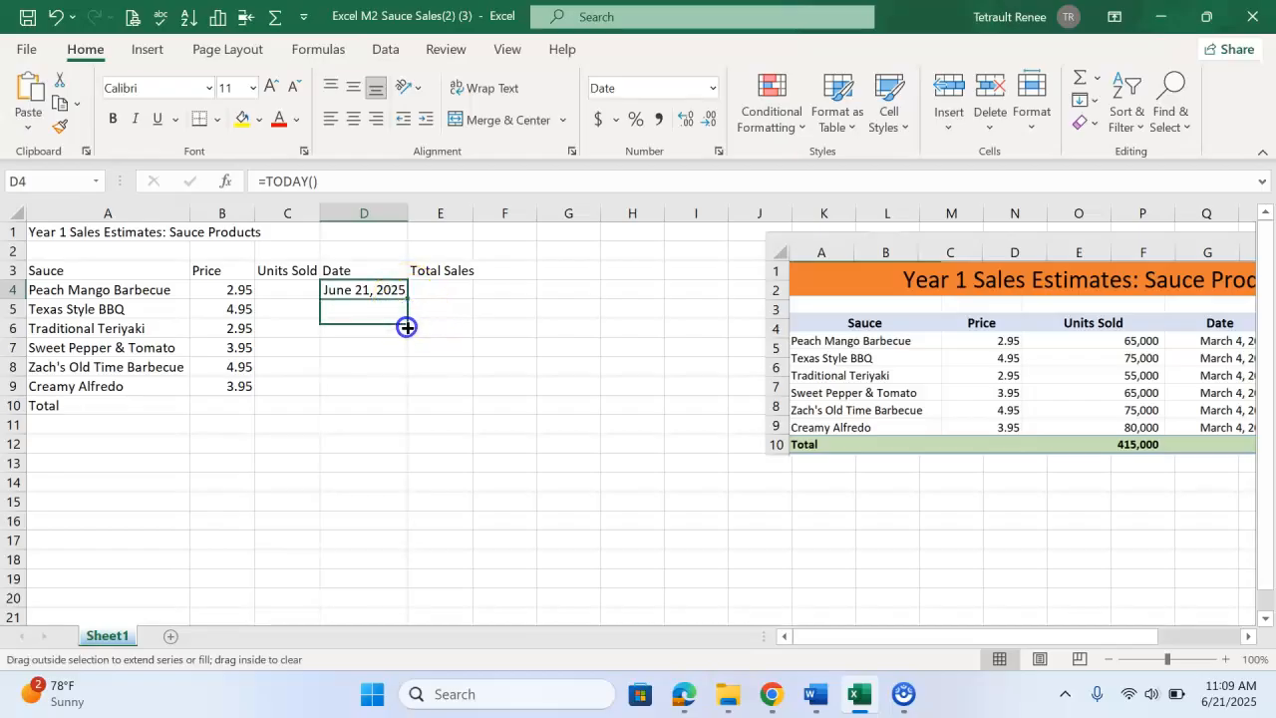
left_click_drag(403, 393, 402, 393)
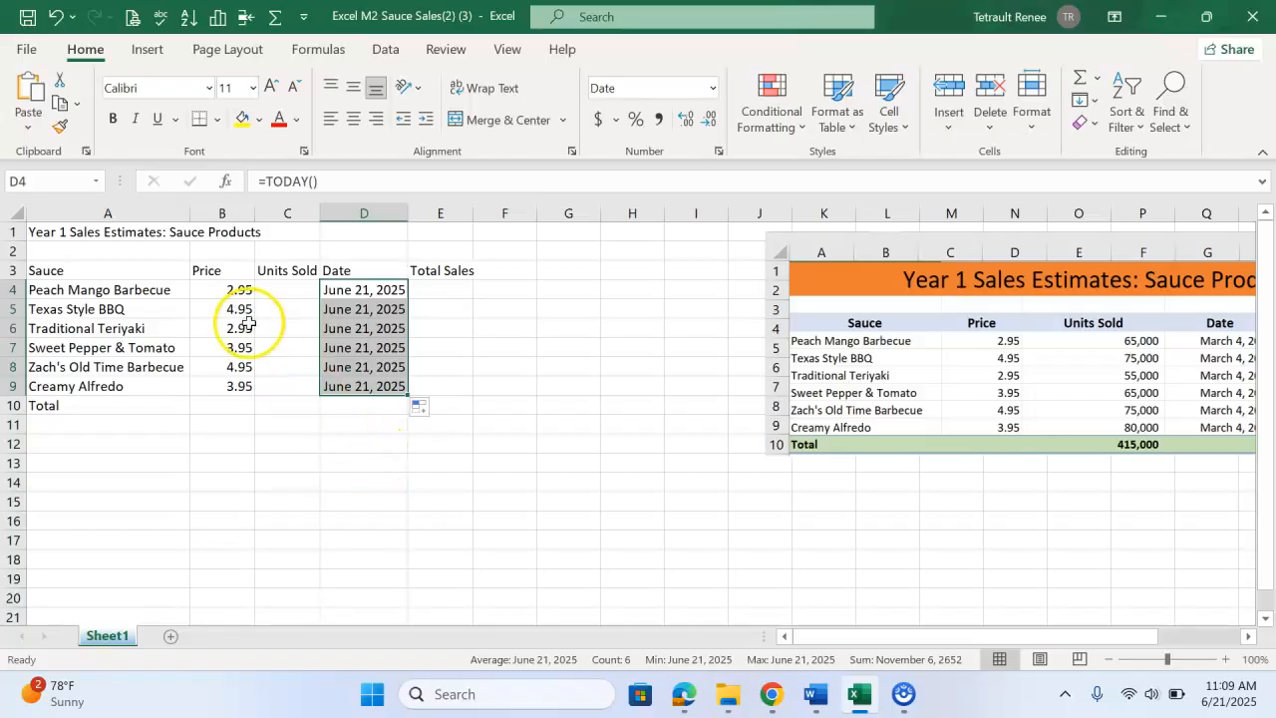
Enter units sold 65000, 75000, 55000, 65000, 75000 and 80000 in C4 through C9
left_click(272, 290)
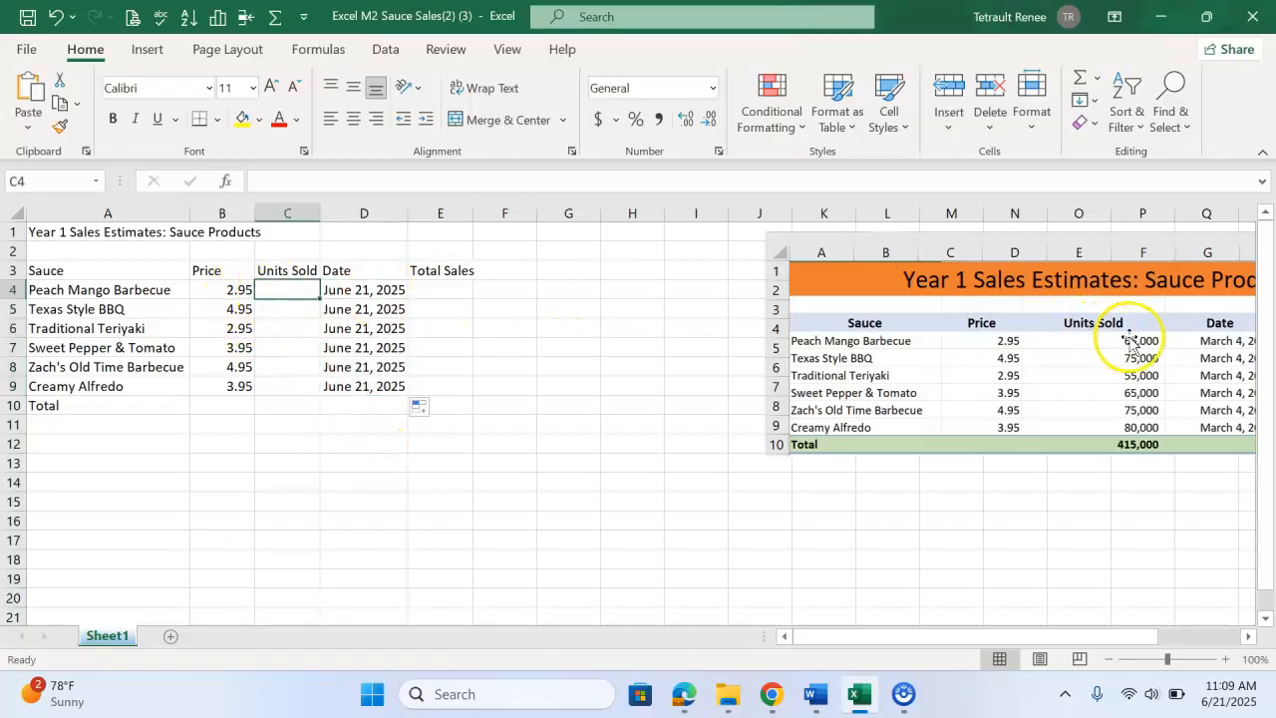
type("65000")
key("Return")
type("7500")
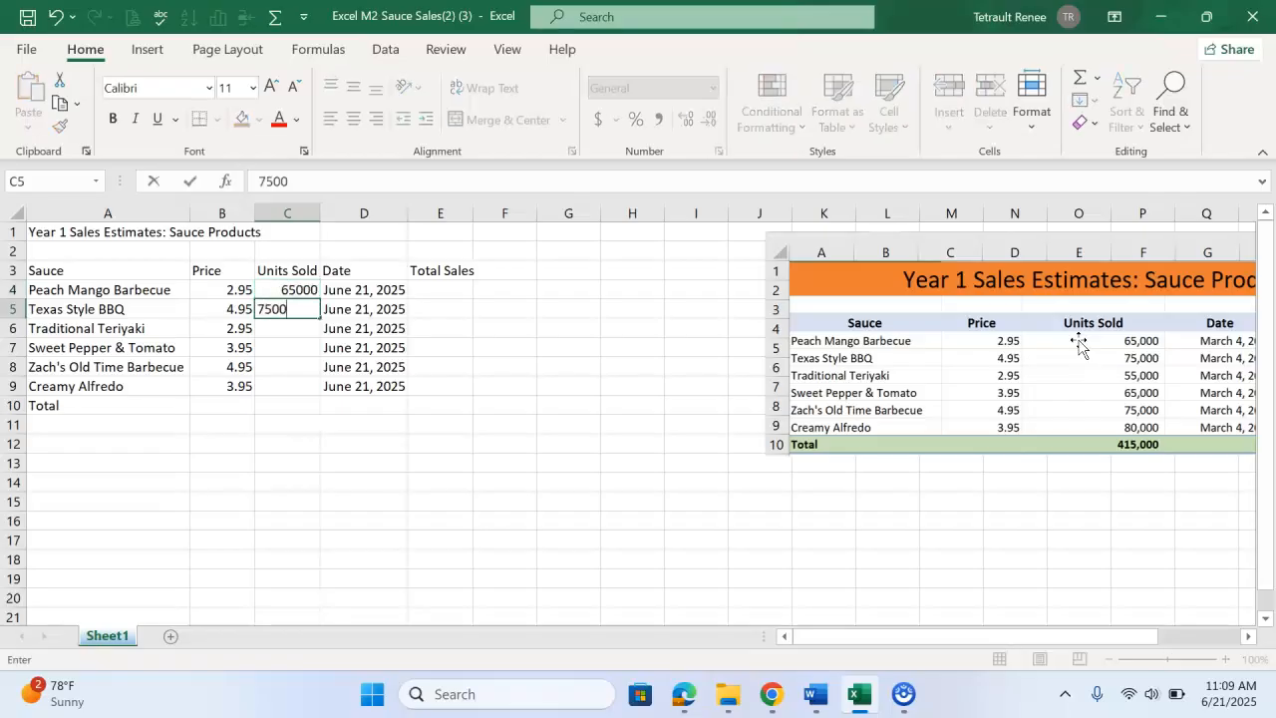
type("0")
key("Return")
key("Return")
type("65")
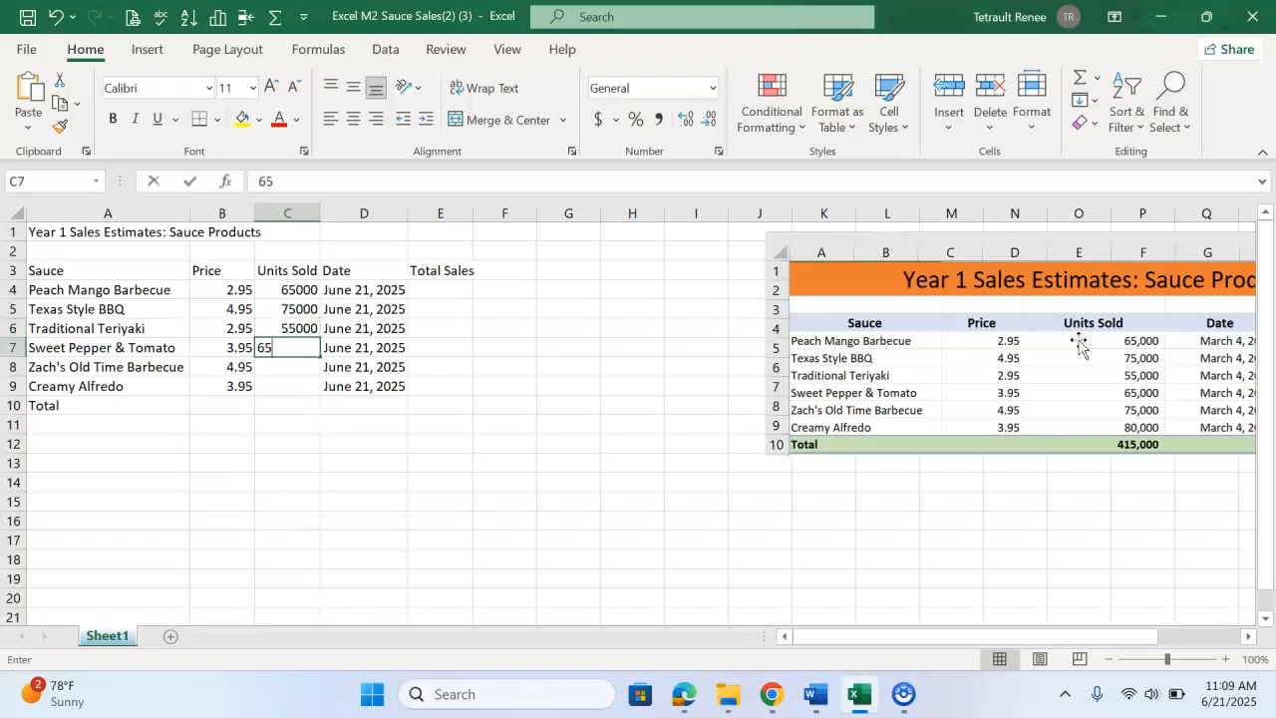
key("Return")
type("75000")
key("Return")
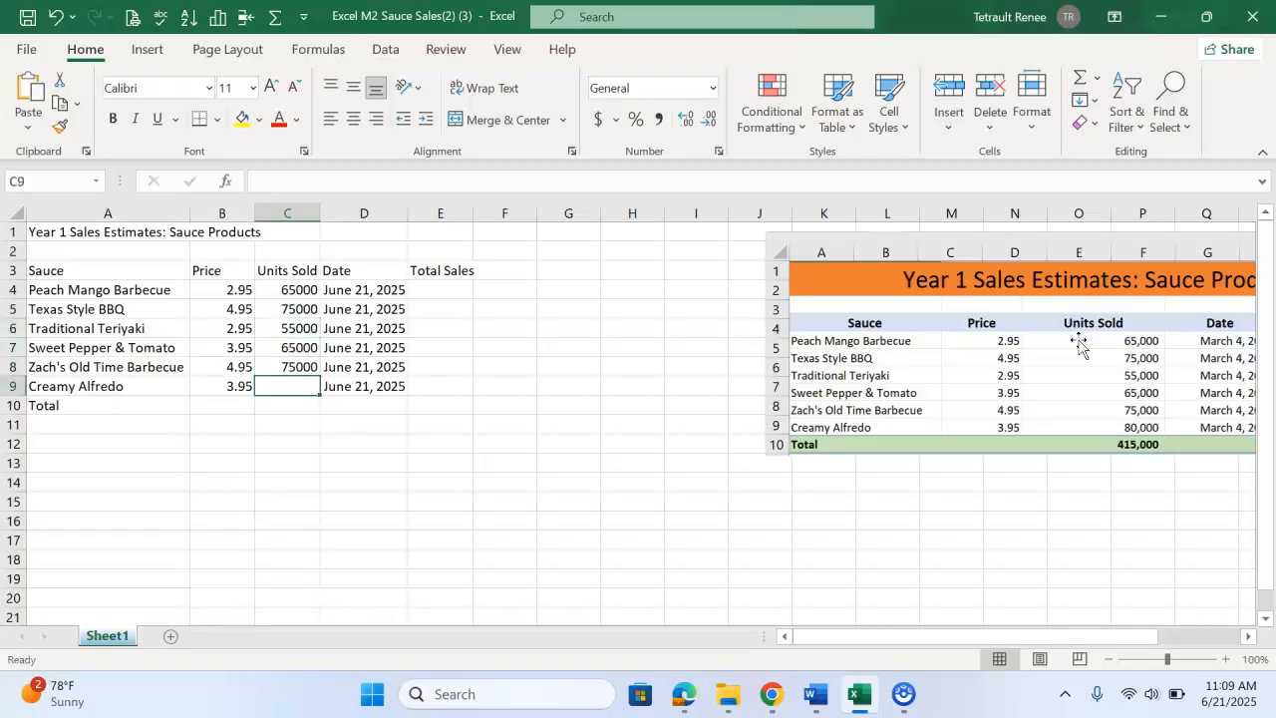
key("Return")
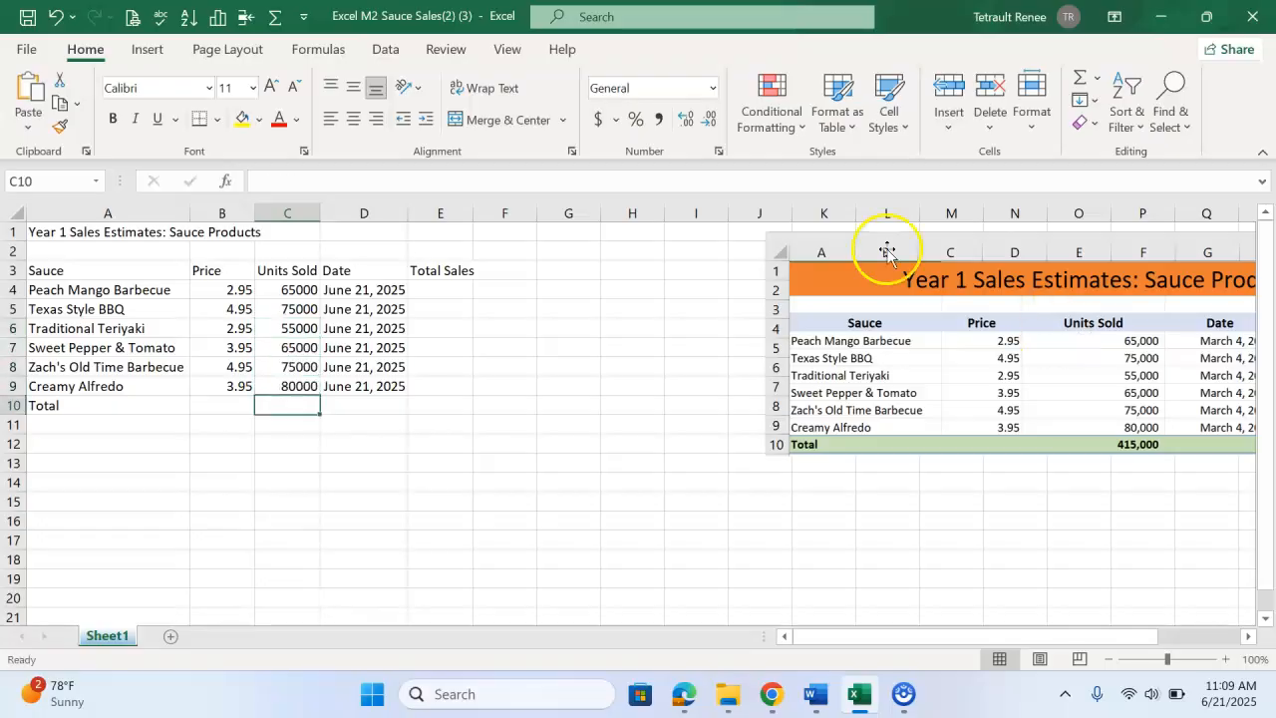
Enter the formula =B4*C4 in E4 and fill it down to E9
left_click(449, 296)
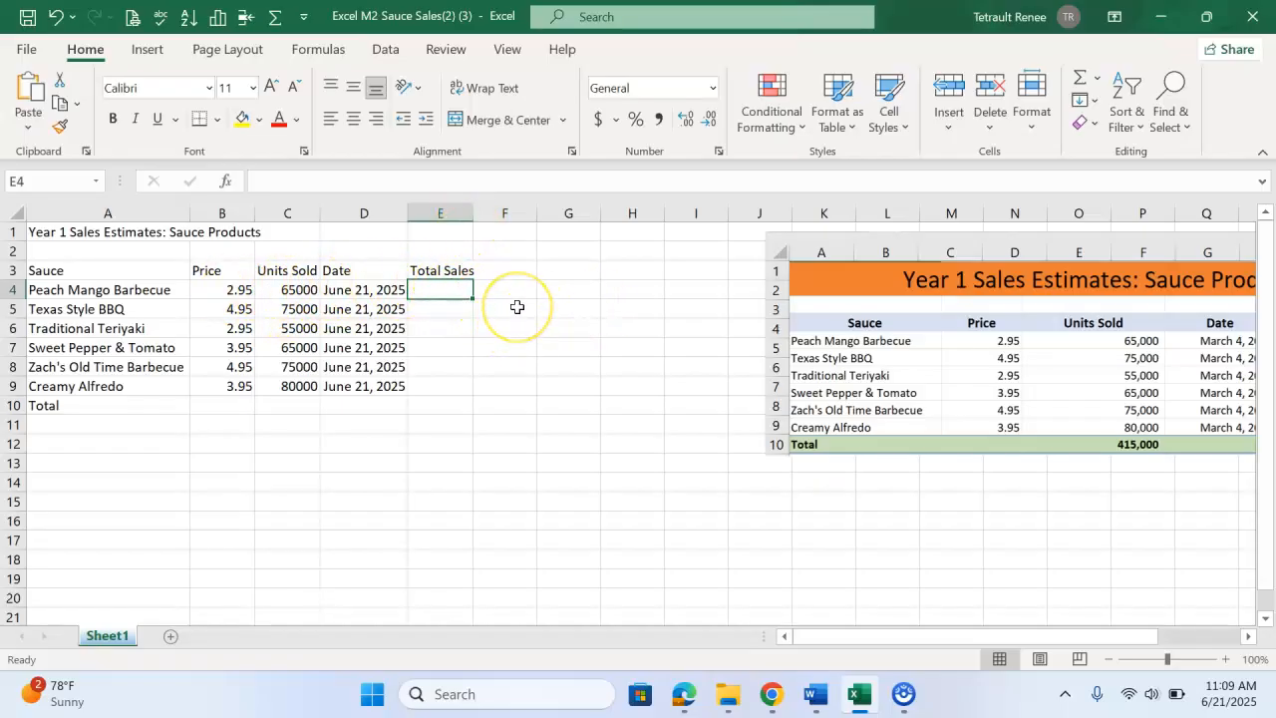
left_click(200, 289)
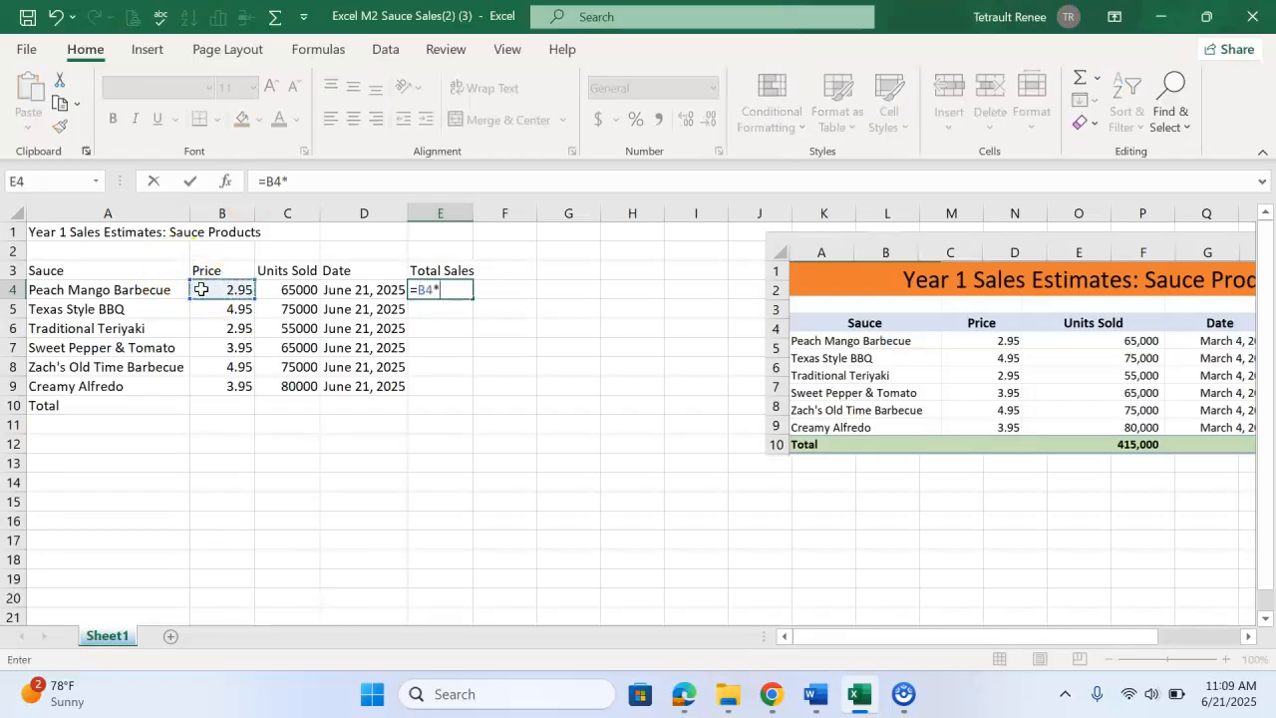
type("*")
left_click(275, 289)
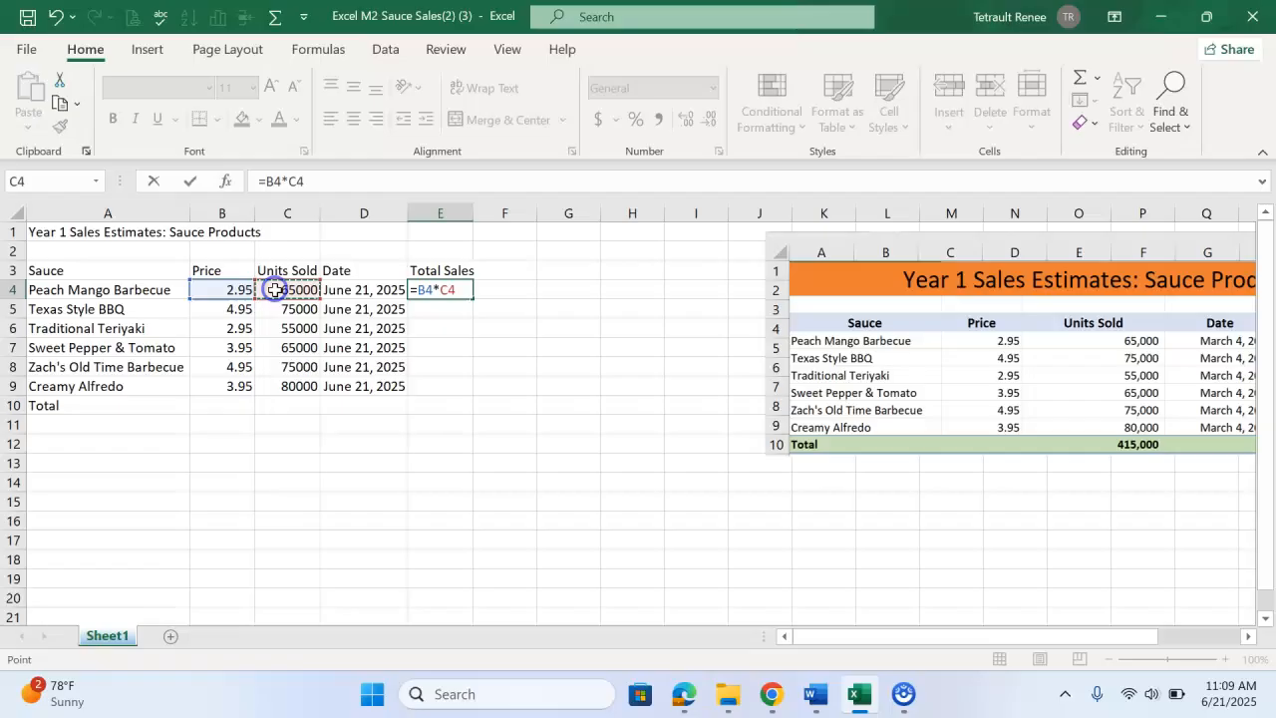
left_click(191, 185)
left_click_drag(474, 298, 470, 396)
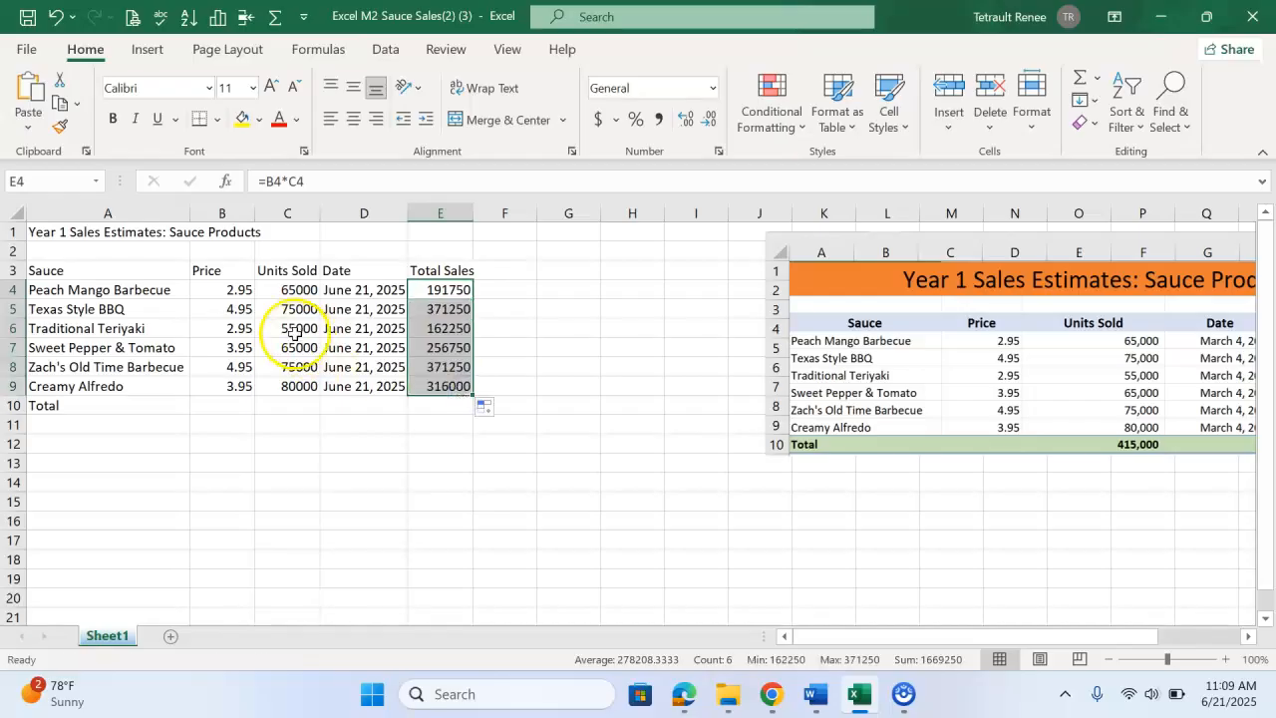
Use AutoSum to total the Price, Units Sold and Total Sales columns in row 10
left_click(404, 445)
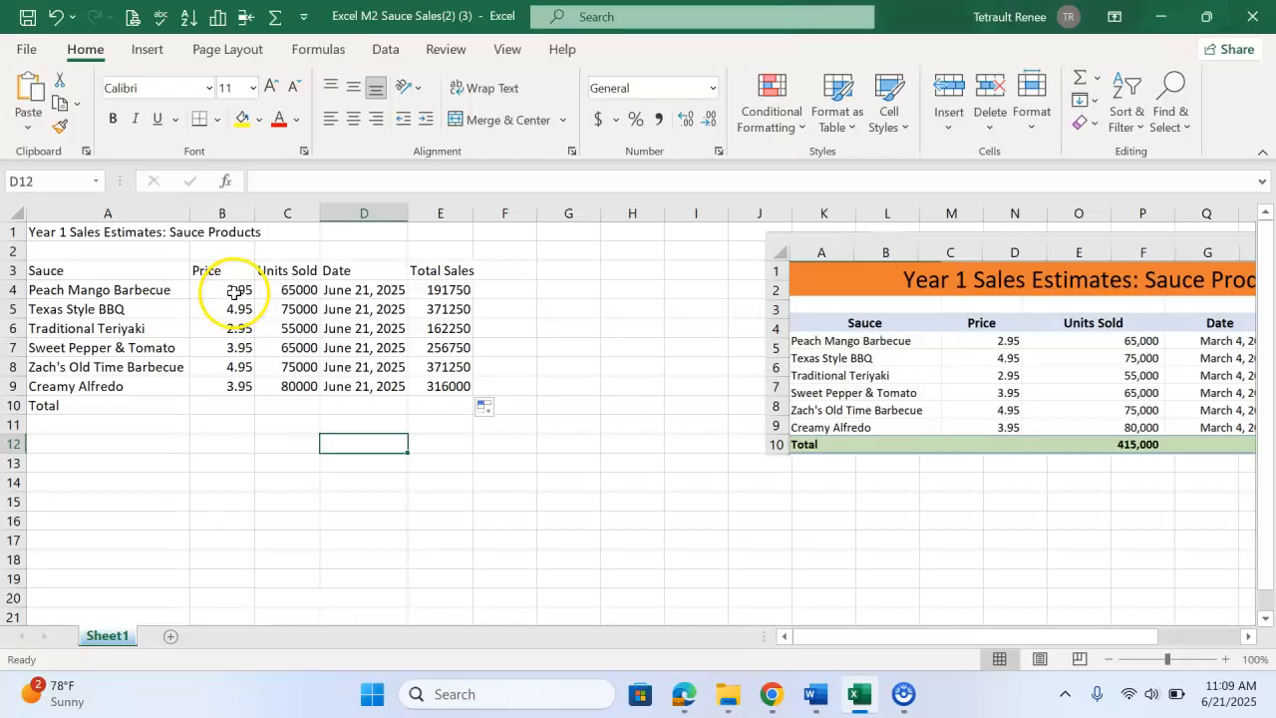
left_click_drag(221, 290, 265, 371)
left_click_drag(227, 291, 277, 386)
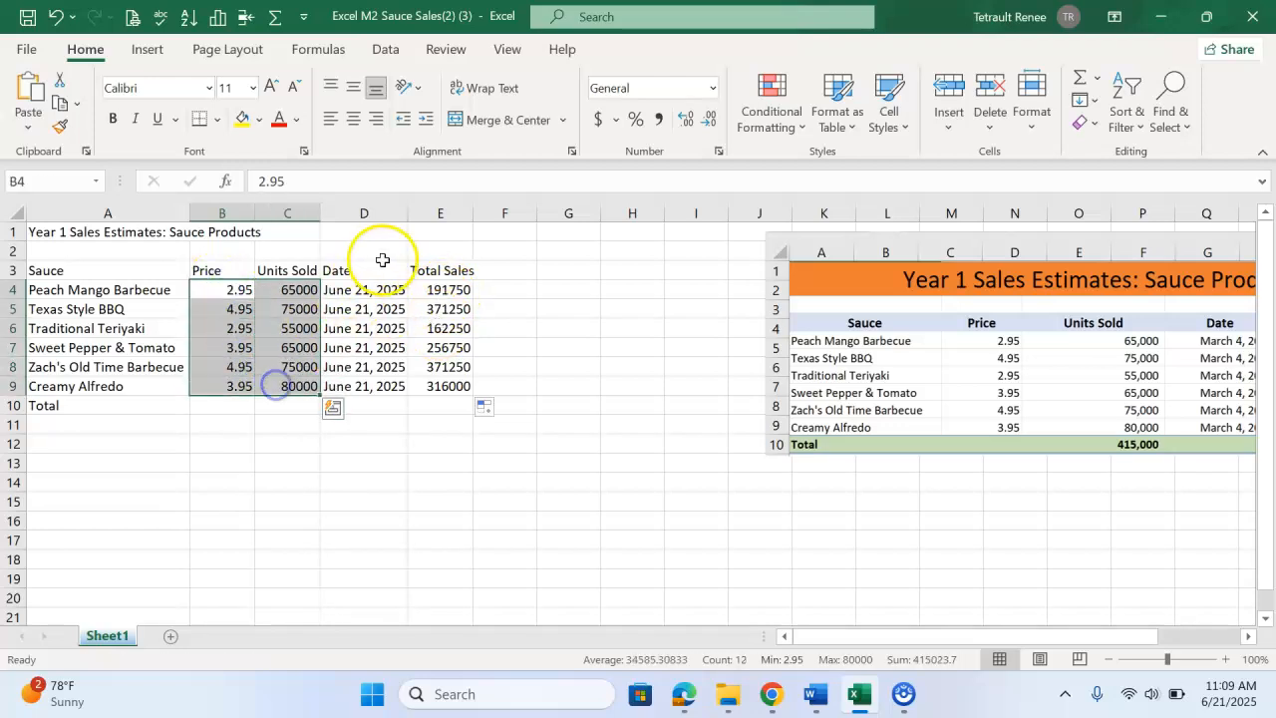
left_click_drag(449, 289, 451, 386)
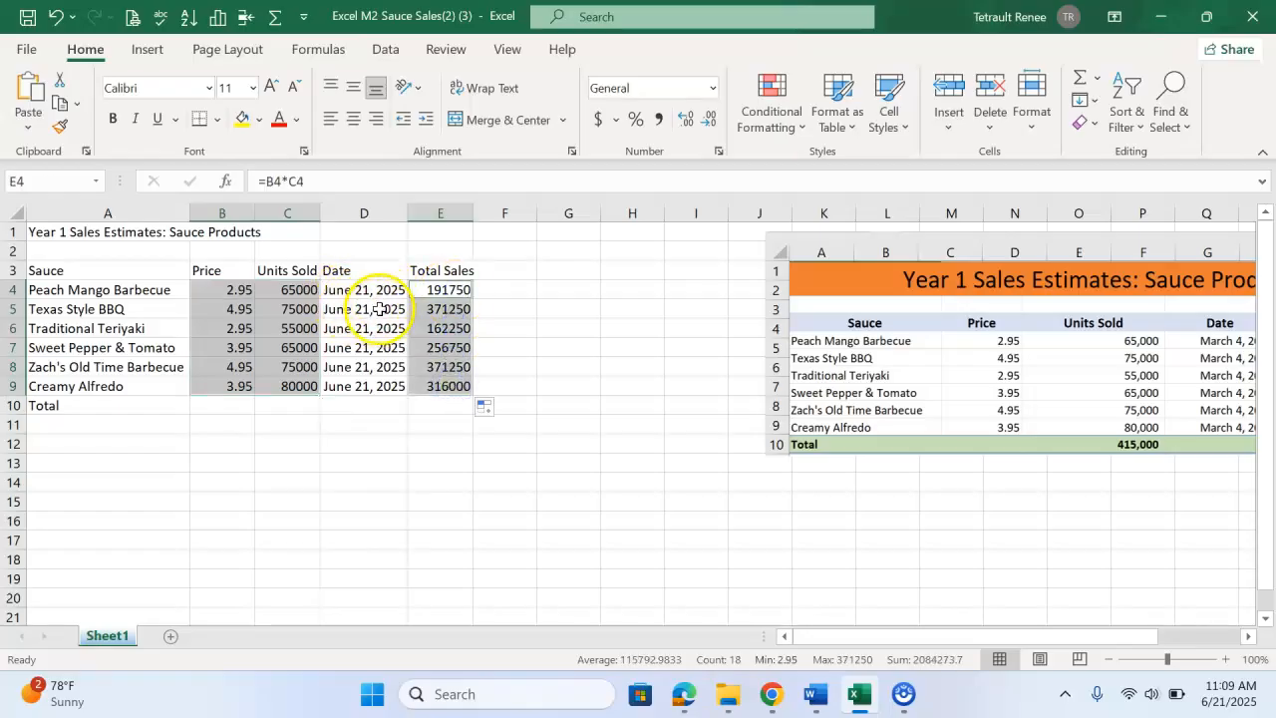
left_click(1080, 80)
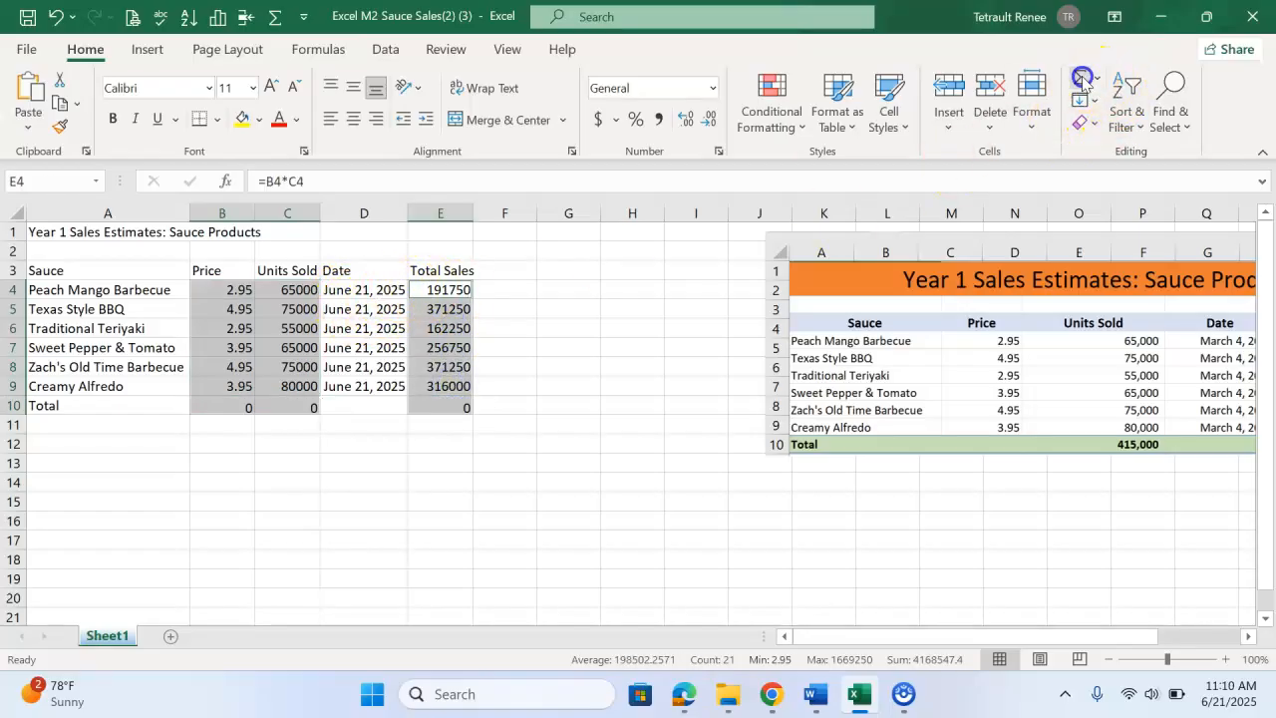
left_click(445, 474)
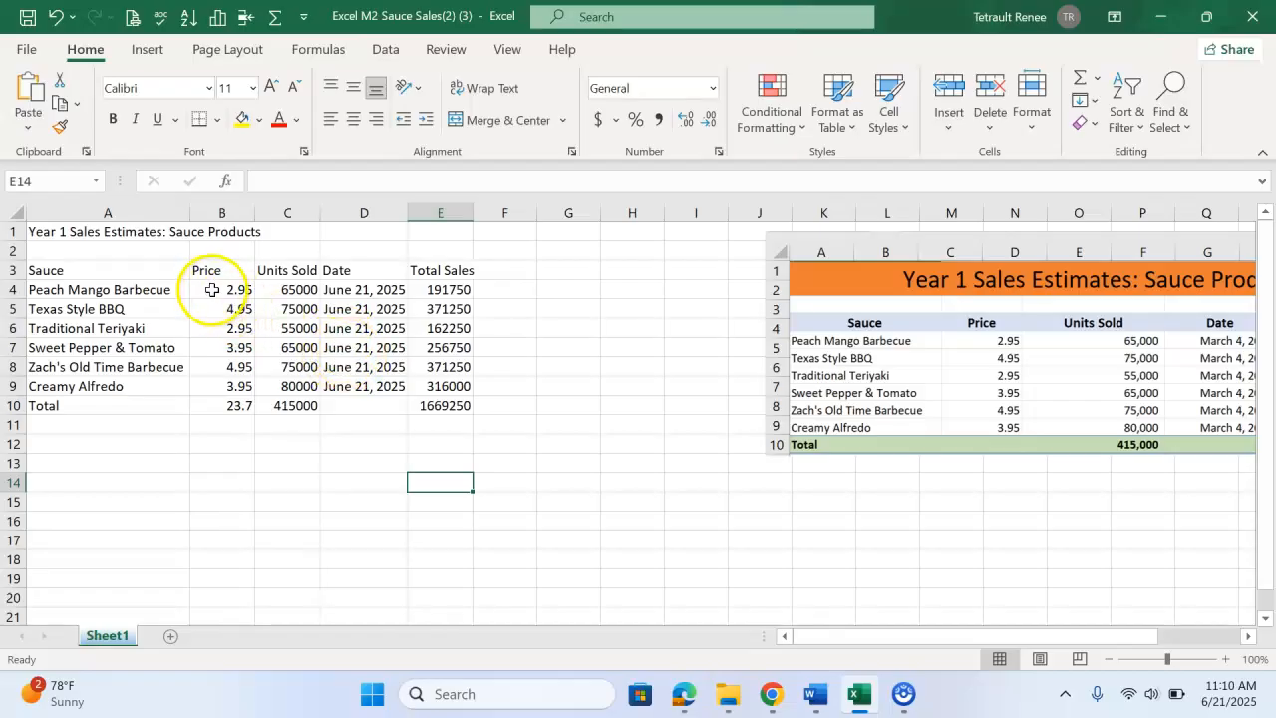
Apply Accounting number format to the Price and Total Sales values in rows 4–10 and autofit the Total Sales column
left_click_drag(213, 290, 217, 404)
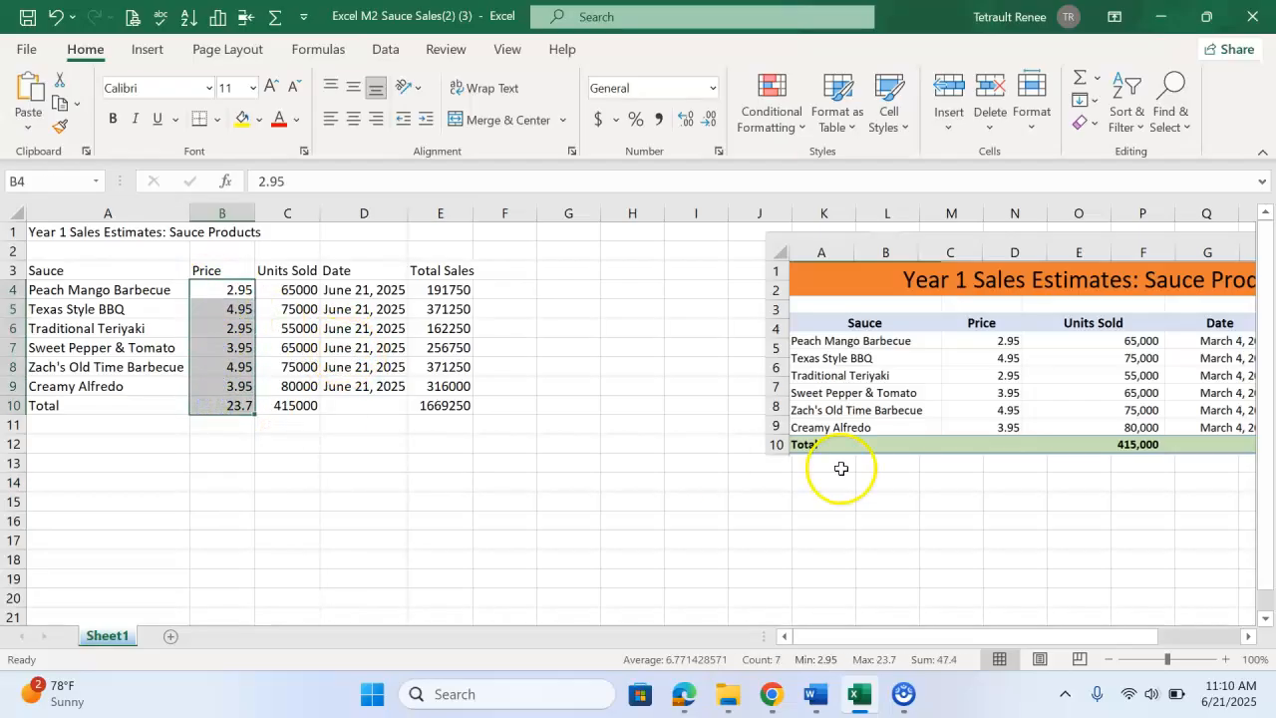
left_click(443, 290, "ctrl")
left_click_drag(444, 309, 444, 404)
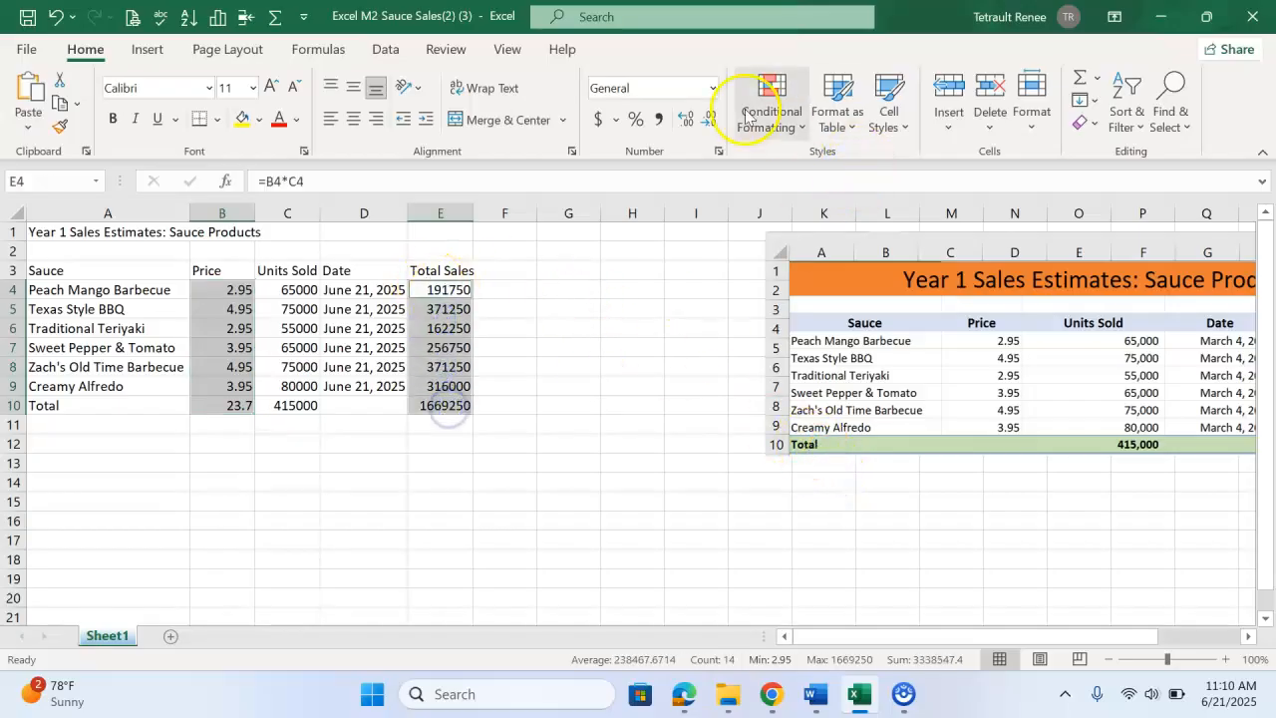
left_click(598, 121)
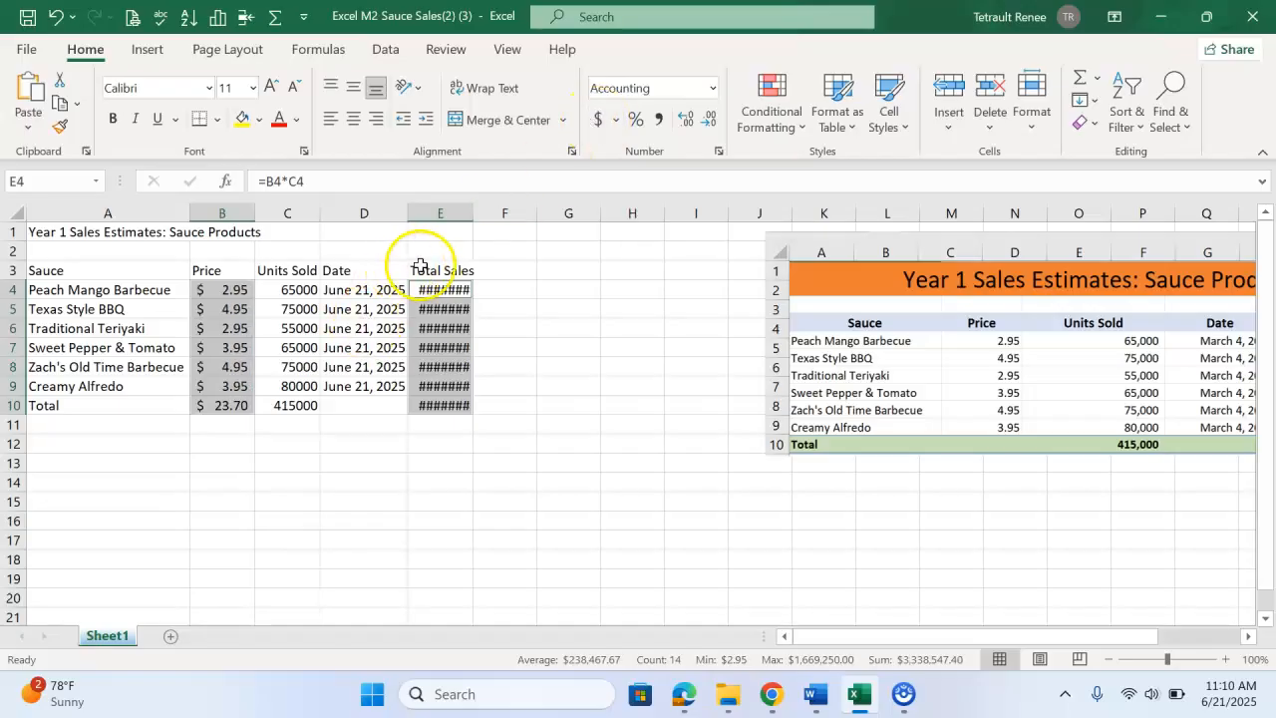
double_click(473, 214)
Format the Units Sold values C4:C10 with comma style and no decimal places, autofitting the column
left_click_drag(295, 290, 301, 408)
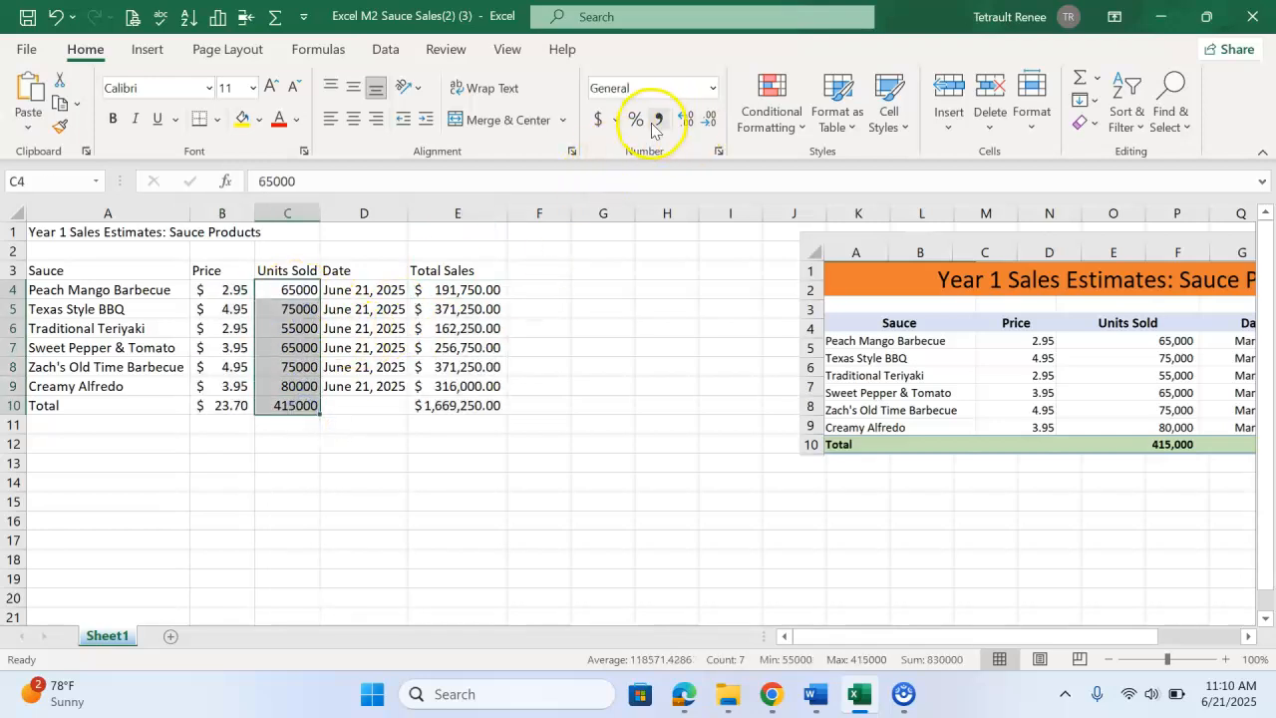
double_click(319, 212)
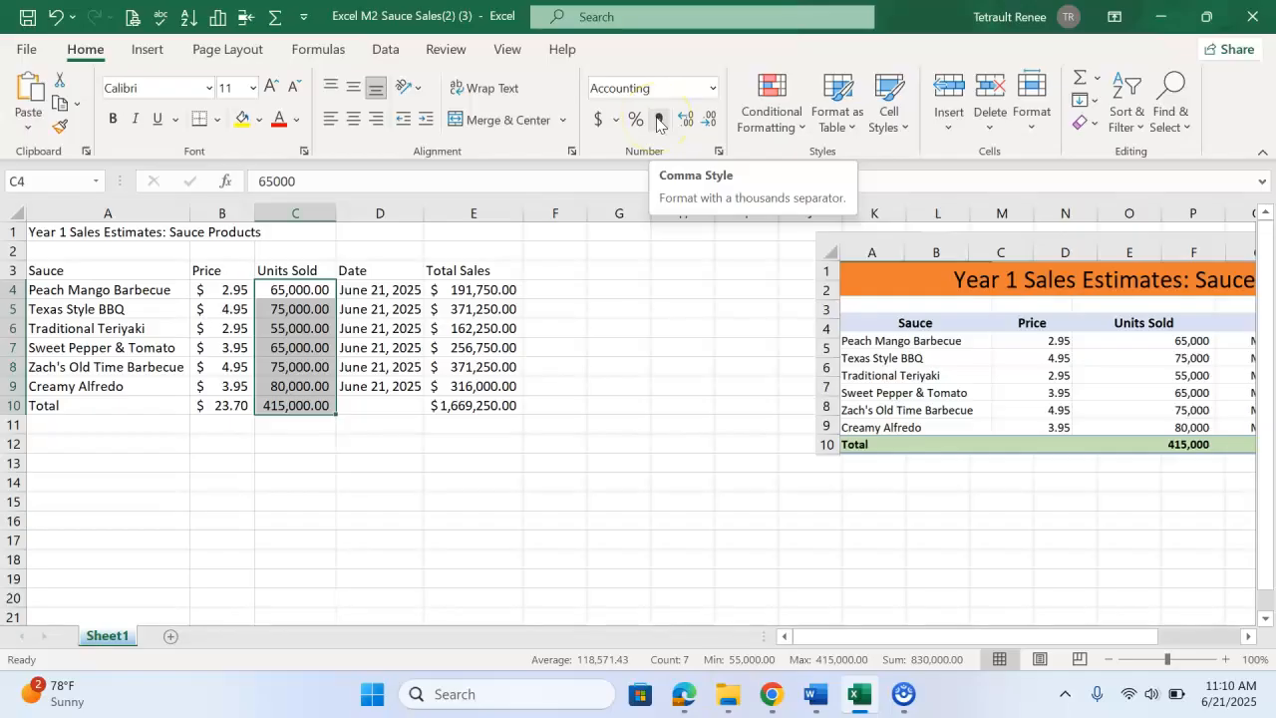
left_click(708, 125)
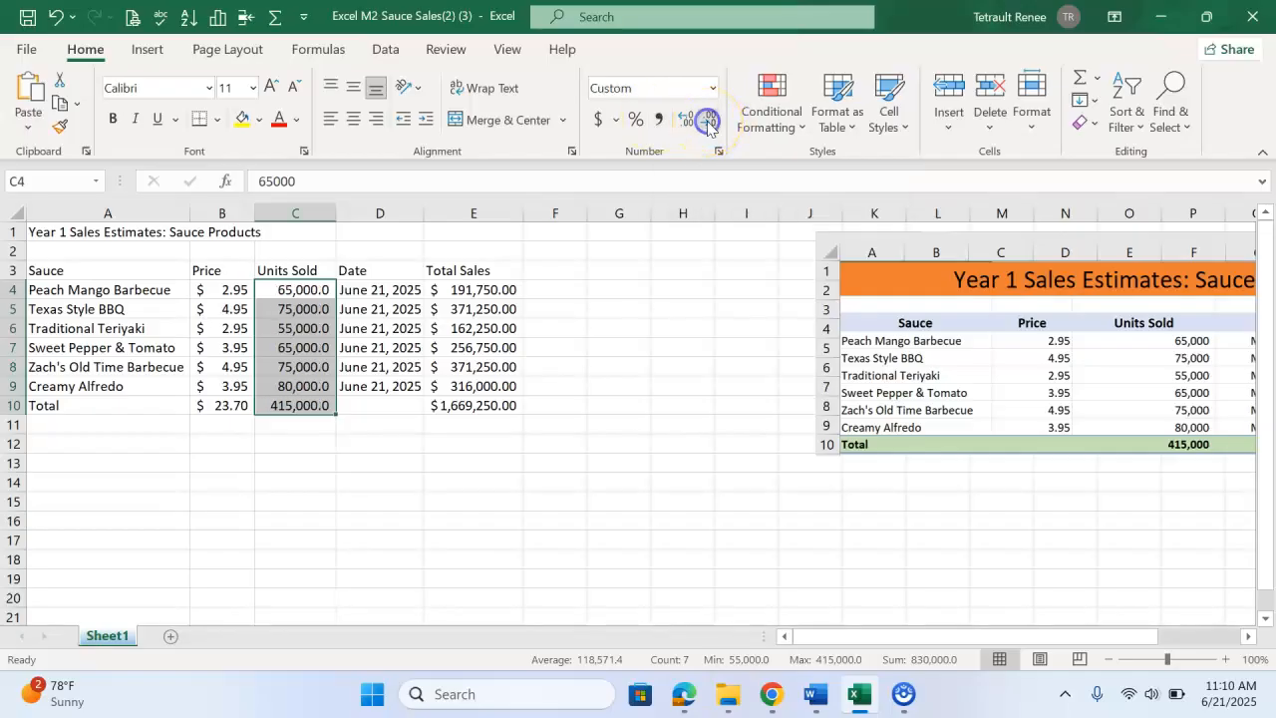
left_click(708, 123)
left_click(487, 461)
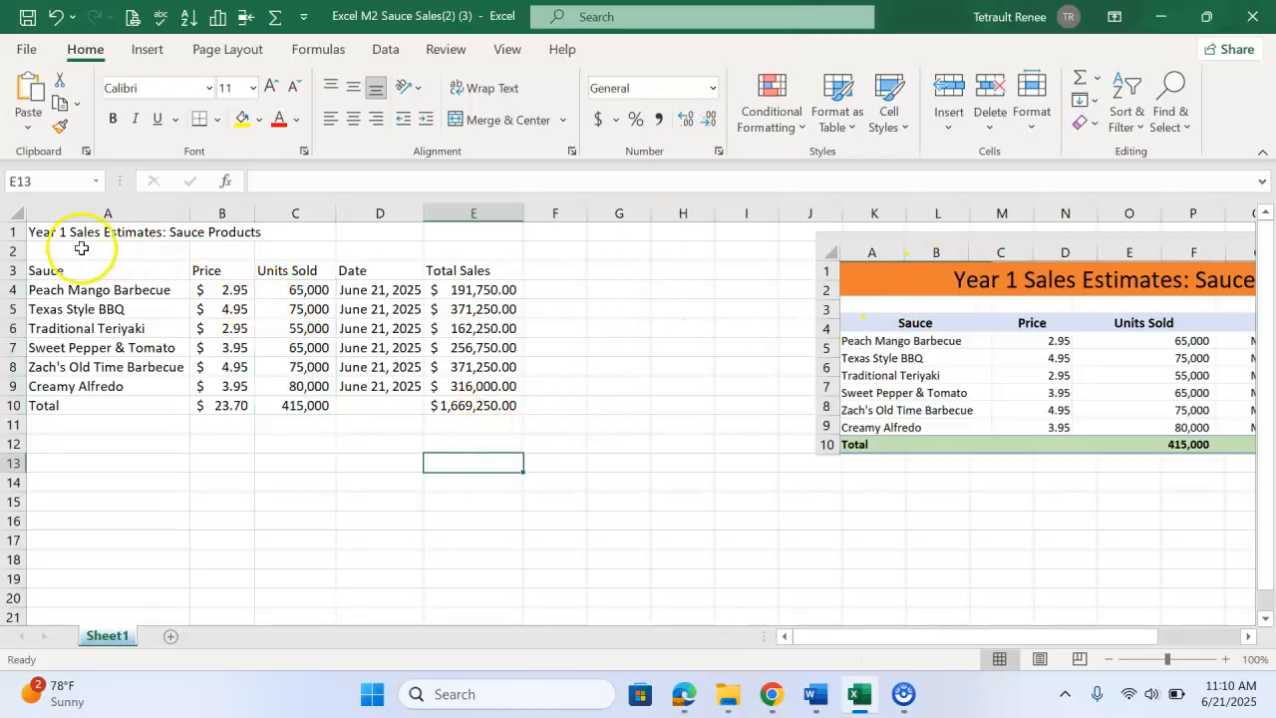
Merge and center the title across A1:E1 and enlarge its font size to 20
left_click_drag(66, 233, 468, 235)
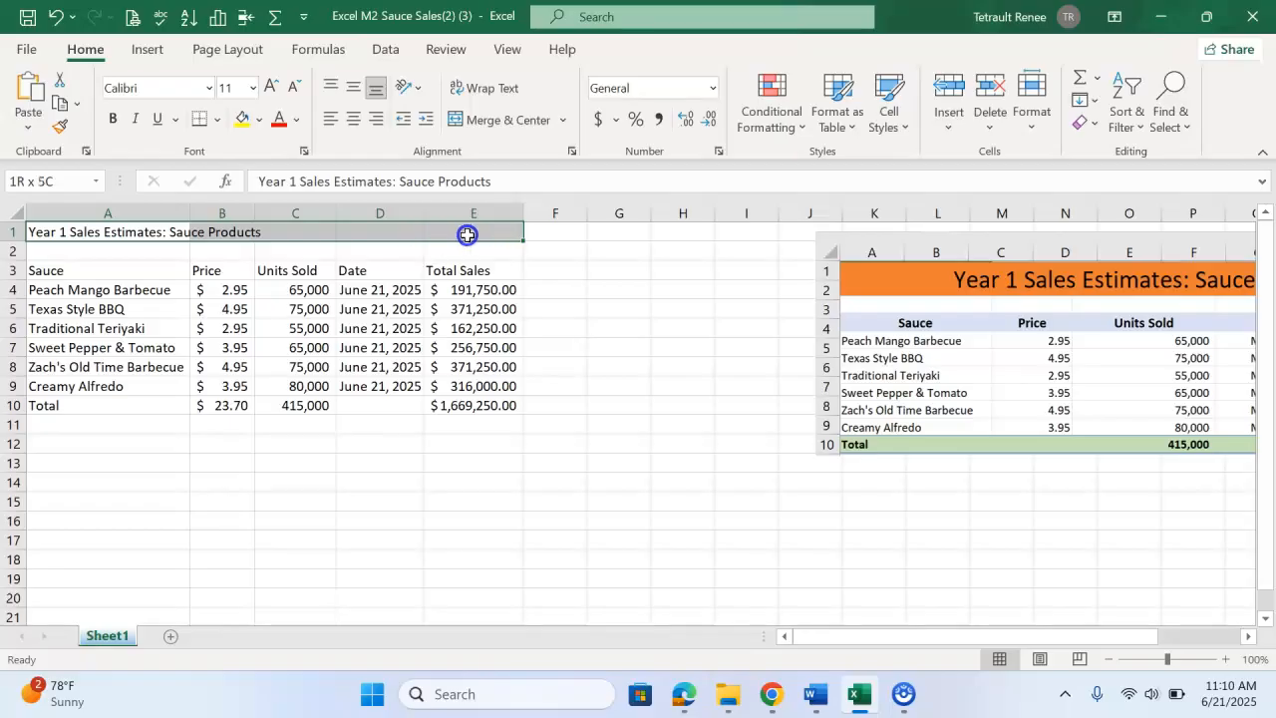
left_click(508, 120)
left_click(270, 87)
left_click(271, 87)
left_click(271, 87)
left_click(270, 87)
left_click(271, 86)
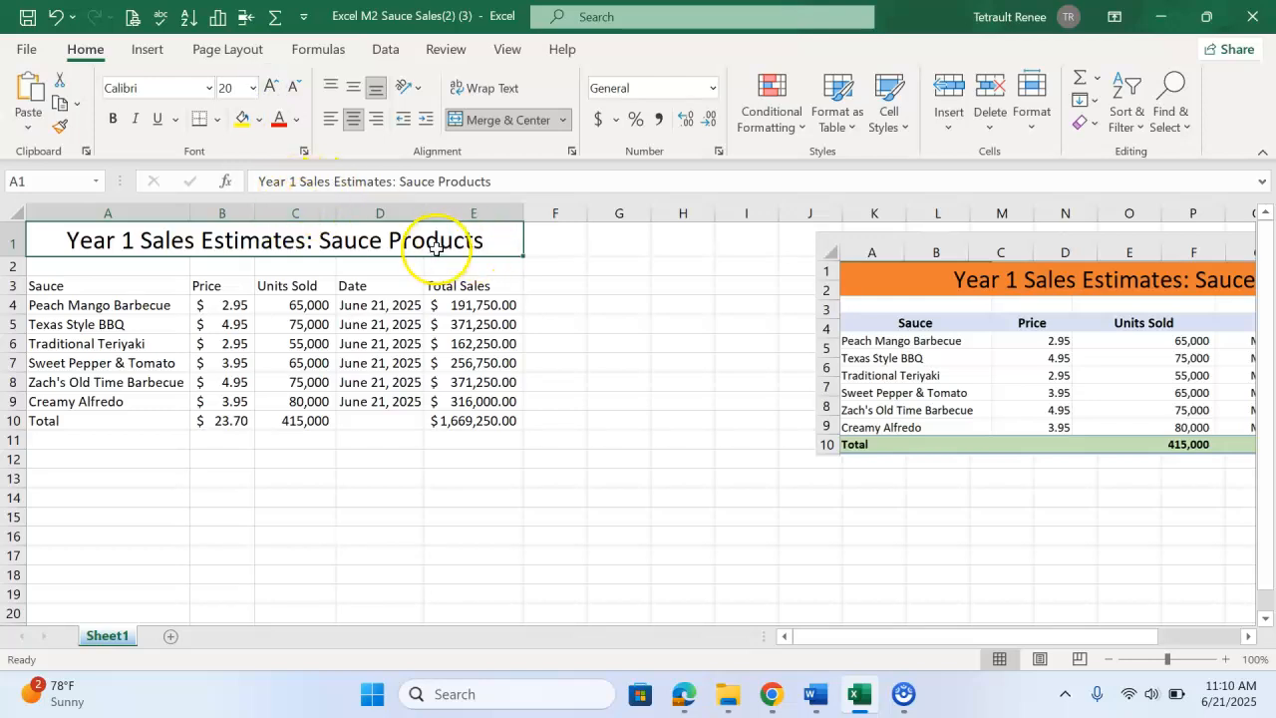
Apply the Total cell style to the totals row A10:E10
left_click(886, 319)
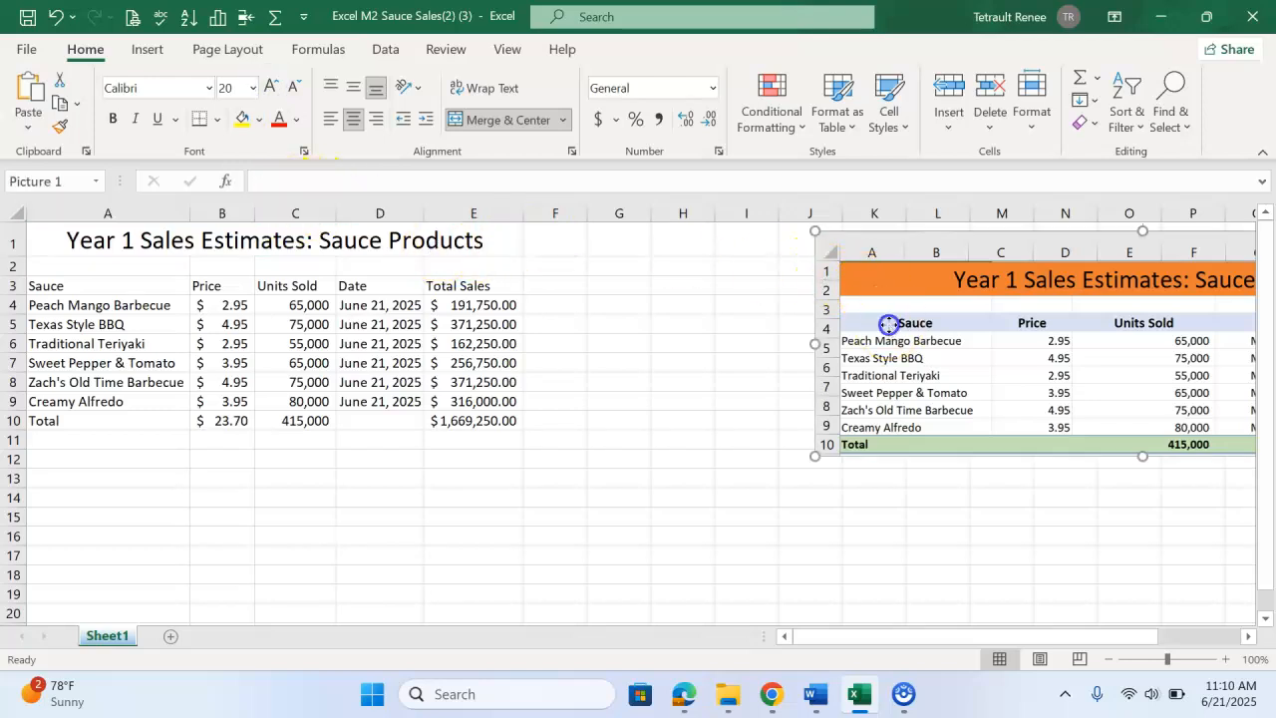
left_click_drag(105, 287, 438, 294)
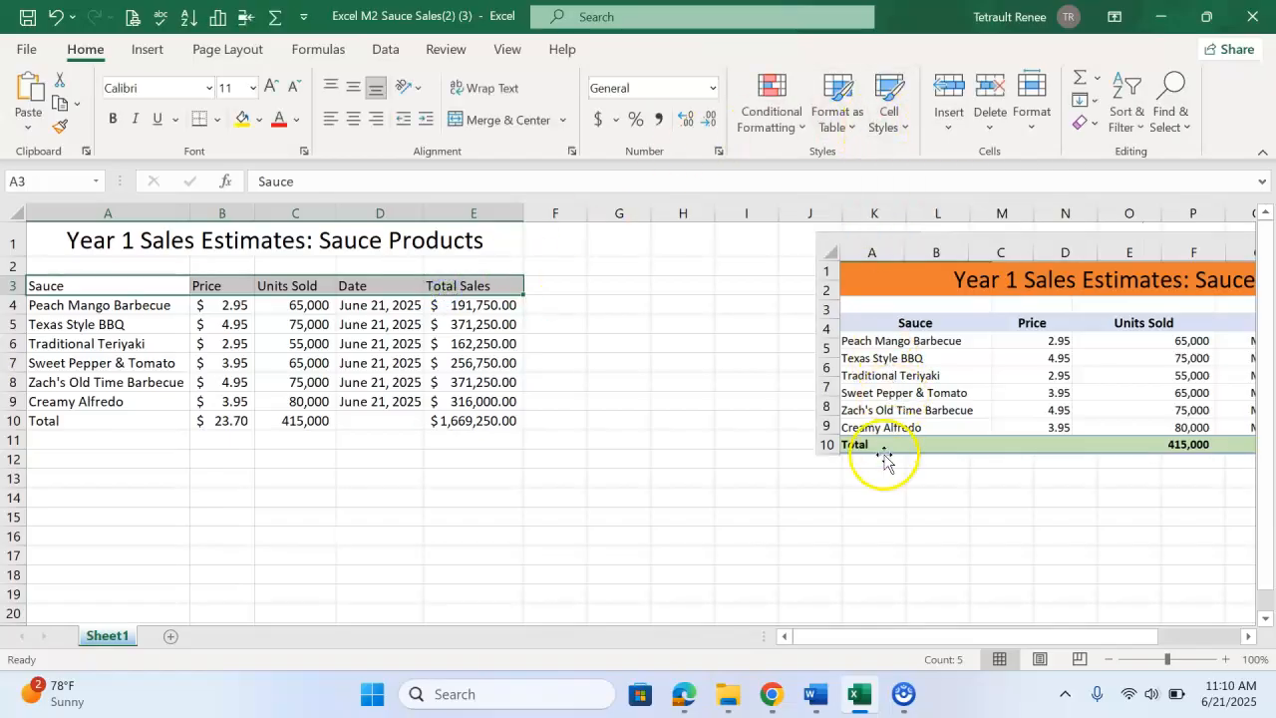
left_click_drag(119, 427, 477, 427)
left_click(885, 115)
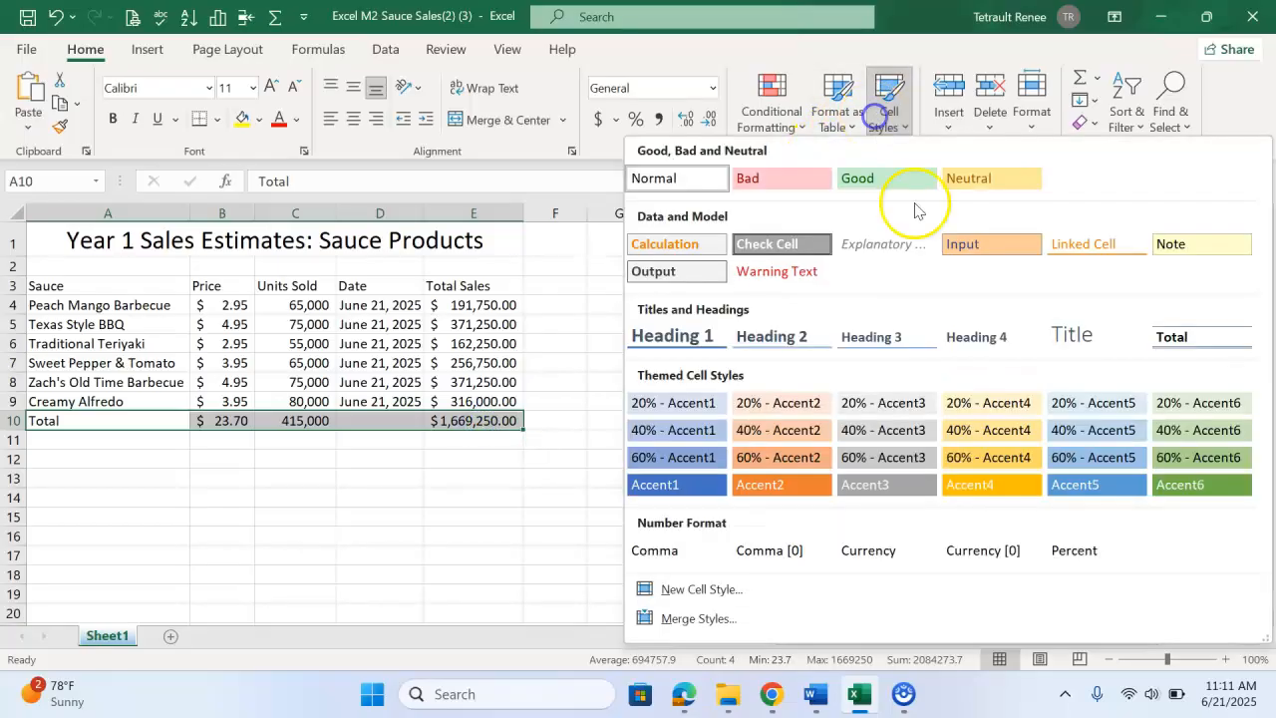
left_click(1175, 333)
left_click(675, 420)
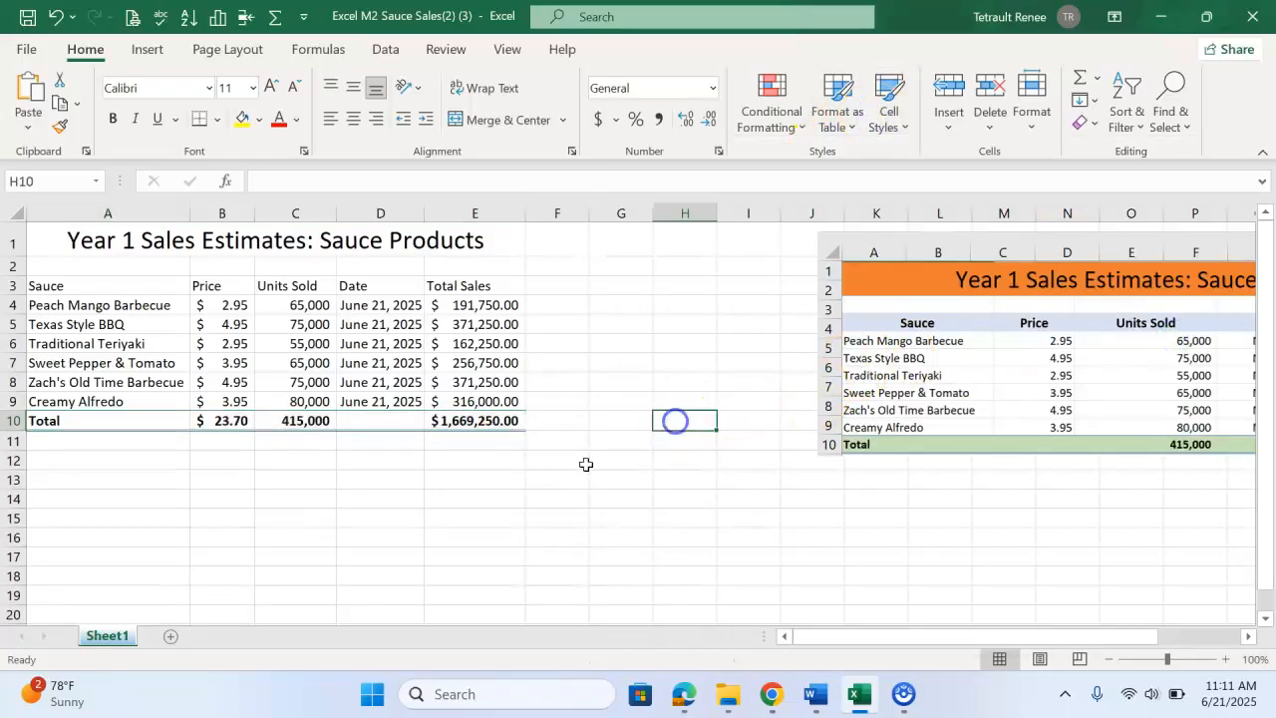
Rename the worksheet tab to Sauce Sales
right_click(121, 641)
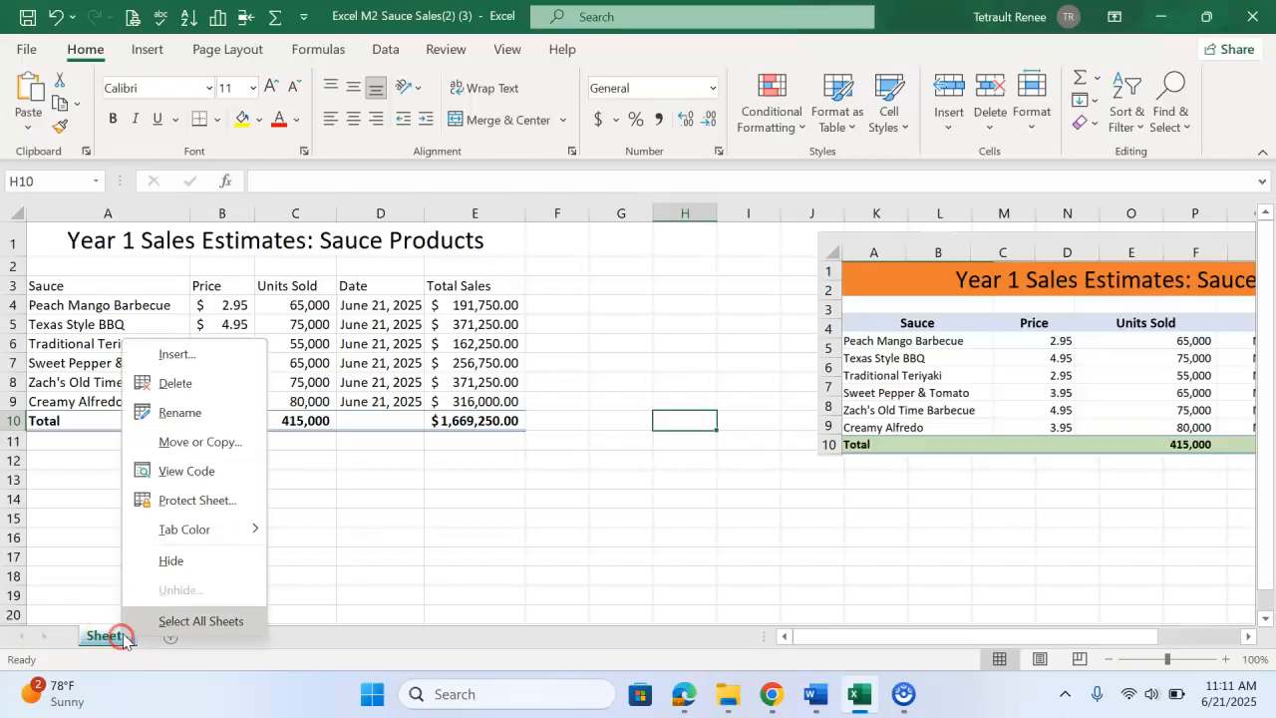
left_click(190, 417)
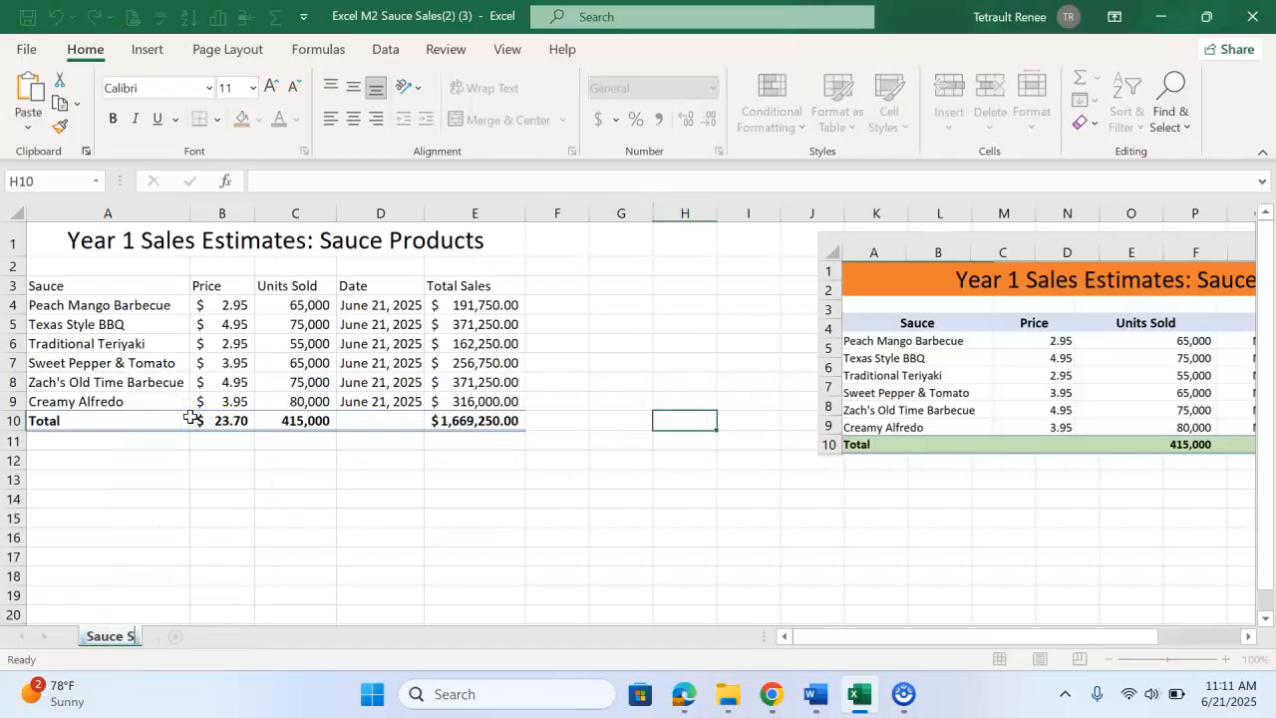
key("Return")
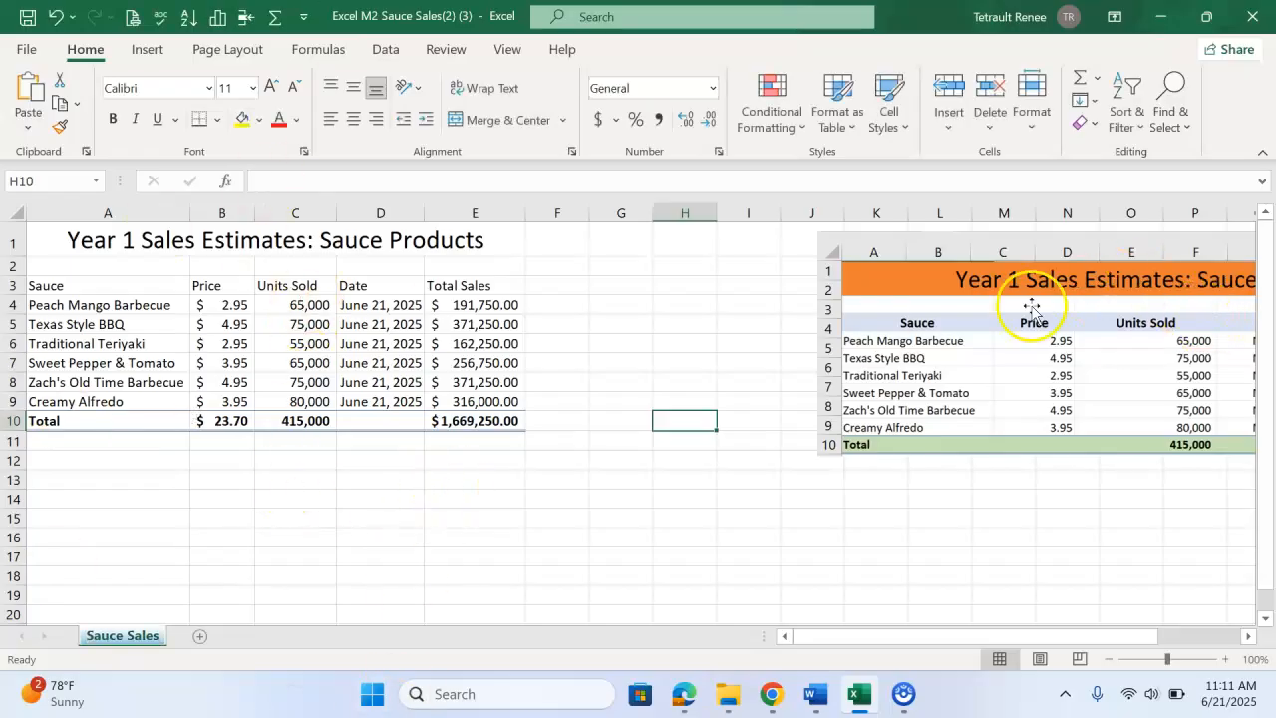
Move the reference picture closer to the worksheet data for comparison
left_click_drag(934, 250, 684, 266)
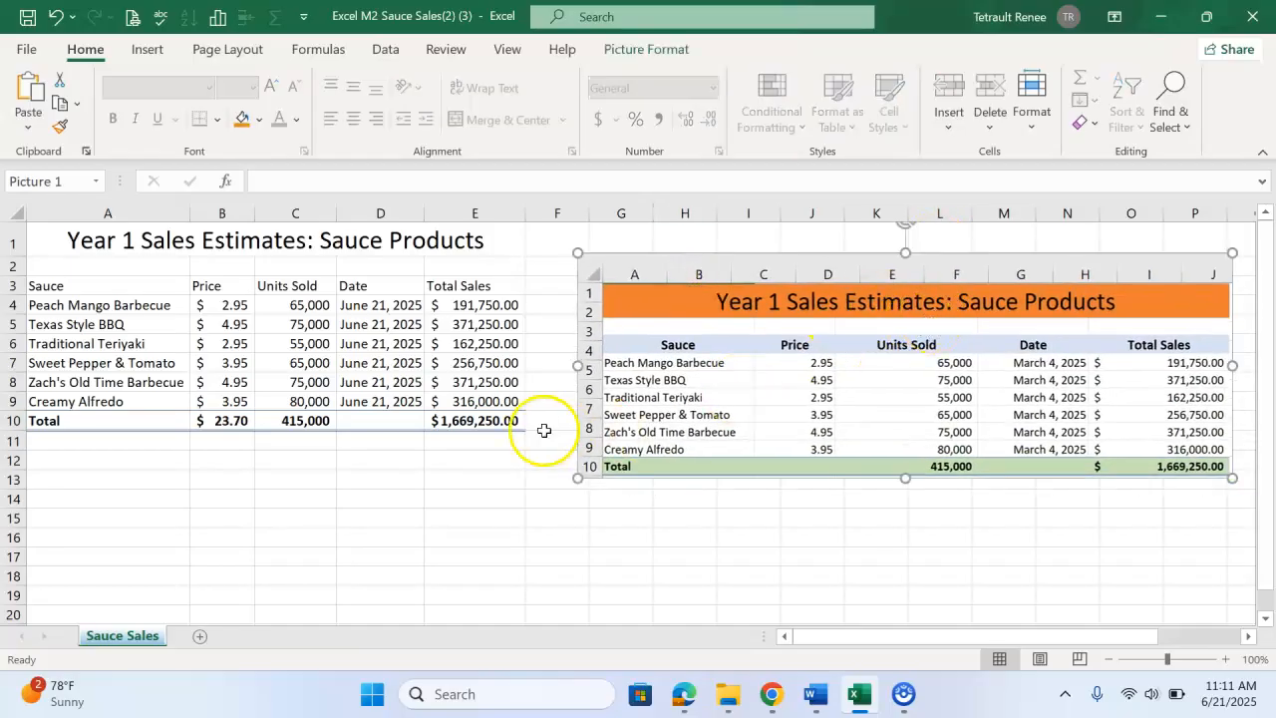